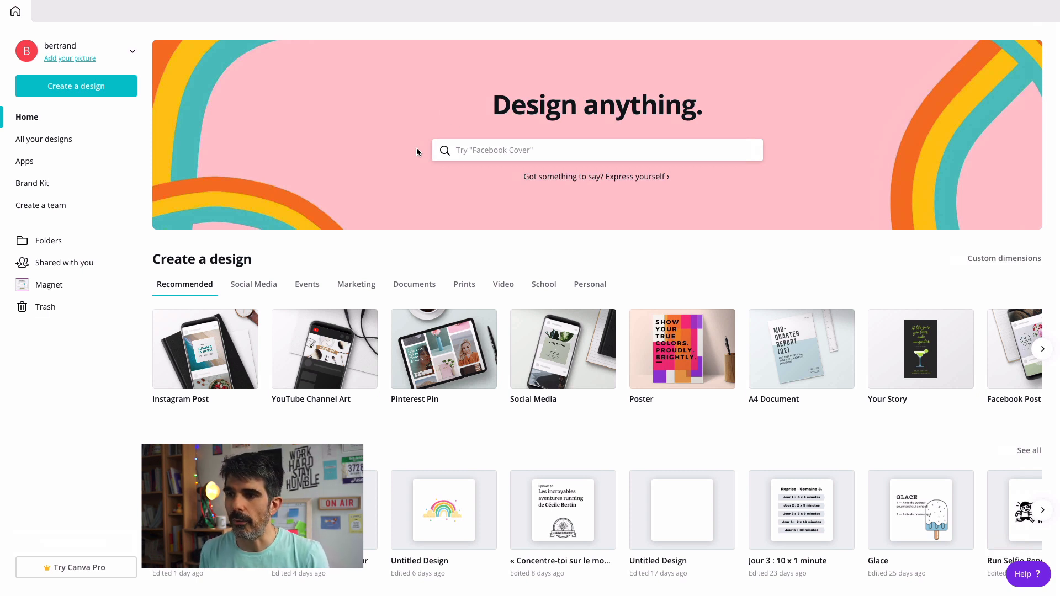
# Search the design types for "outro" and open the YouTube Outro template collection
pyautogui.click(488, 147)
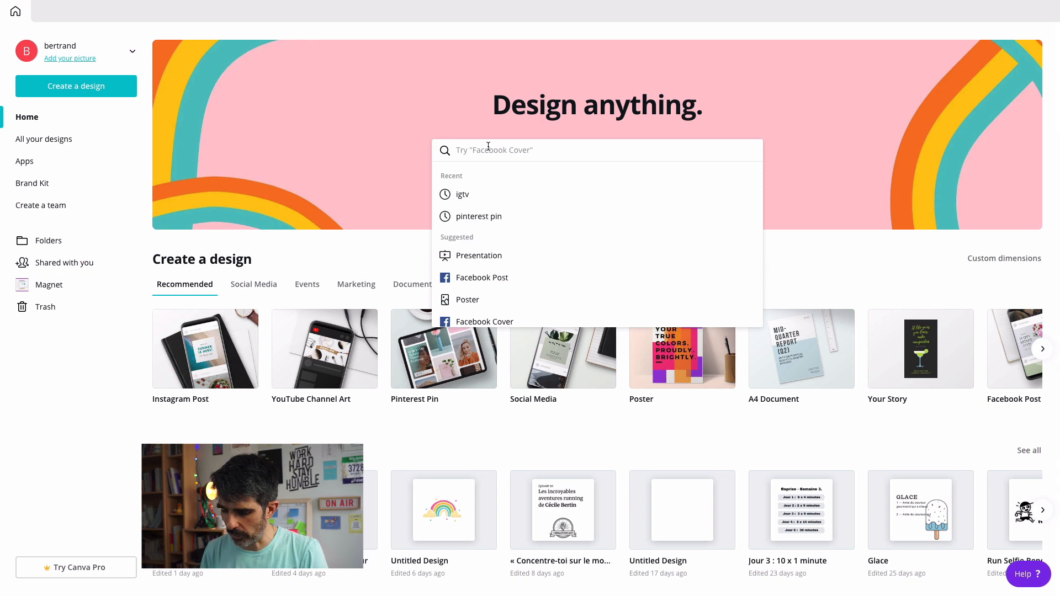
pyautogui.write('outro')
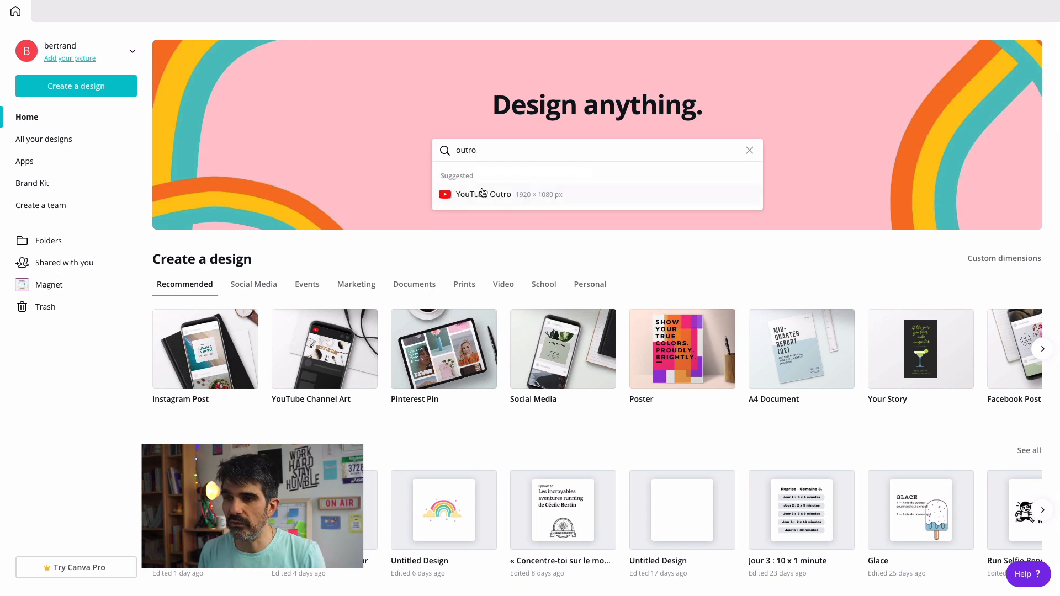
pyautogui.click(481, 194)
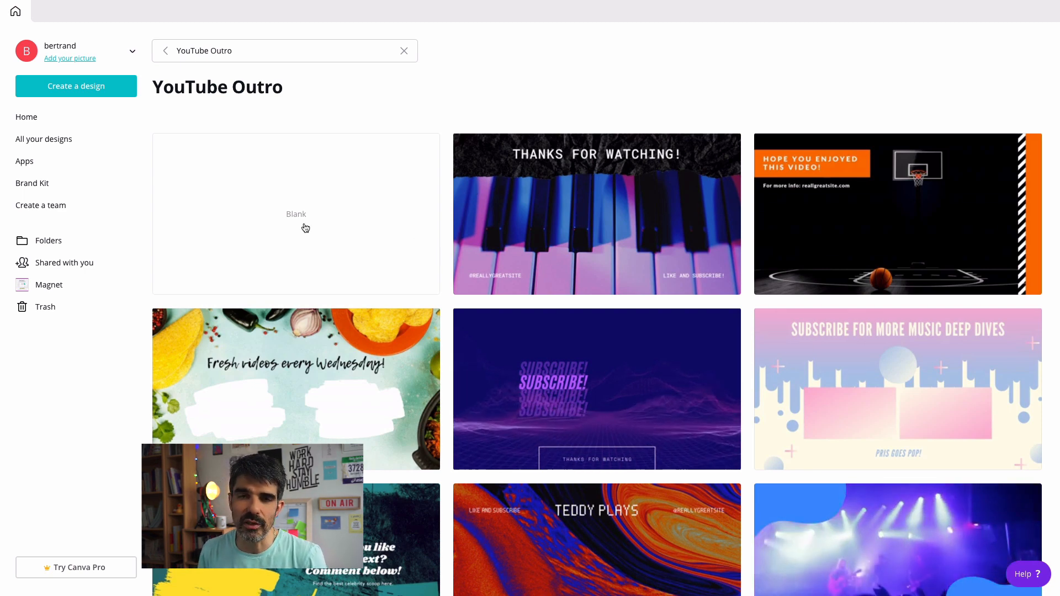
# Browse the YouTube Outro templates for a layout with room for video placeholders and a subscribe message
pyautogui.scroll(-4, 350, 260)
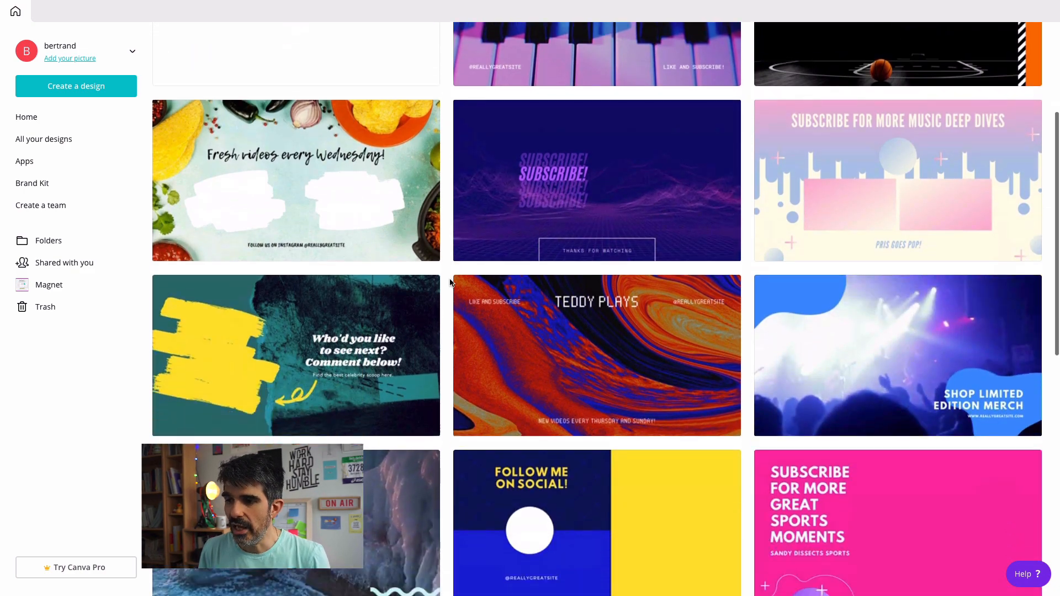
pyautogui.scroll(-3, 450, 283)
pyautogui.scroll(-4, 319, 254)
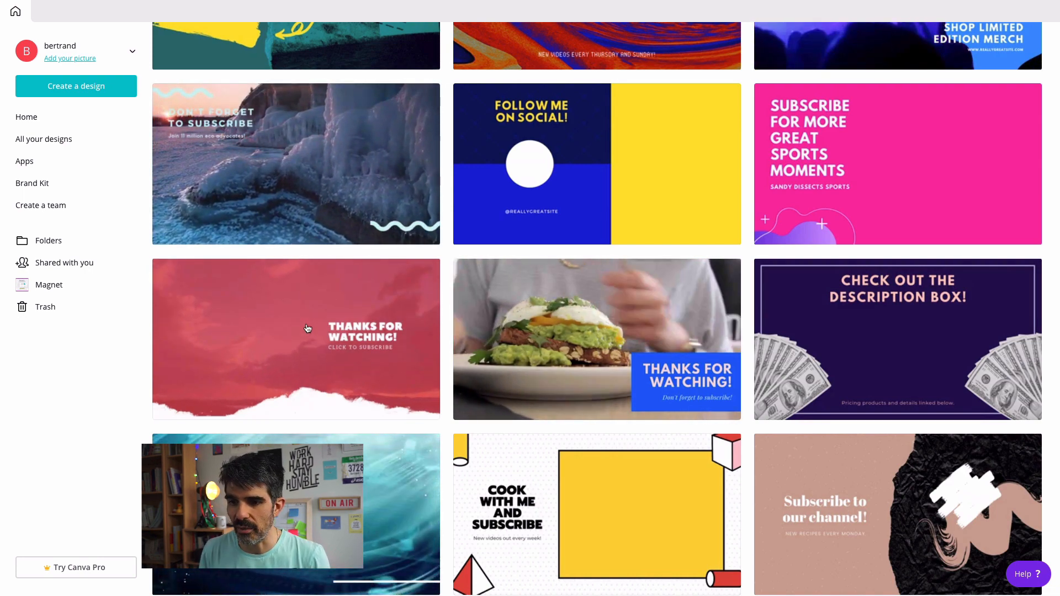
pyautogui.scroll(-3, 291, 414)
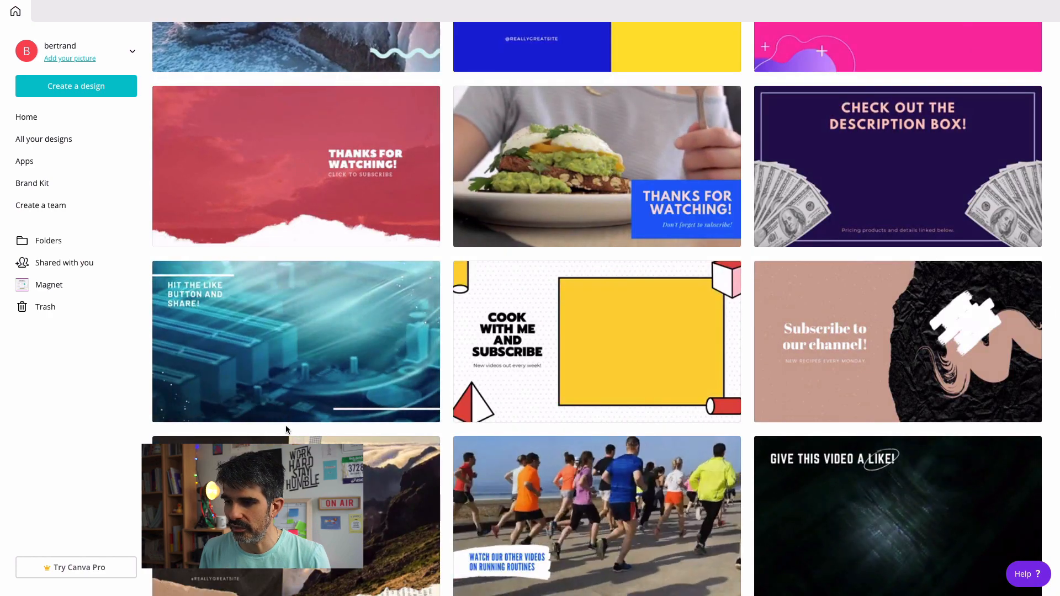
pyautogui.scroll(-5, 560, 377)
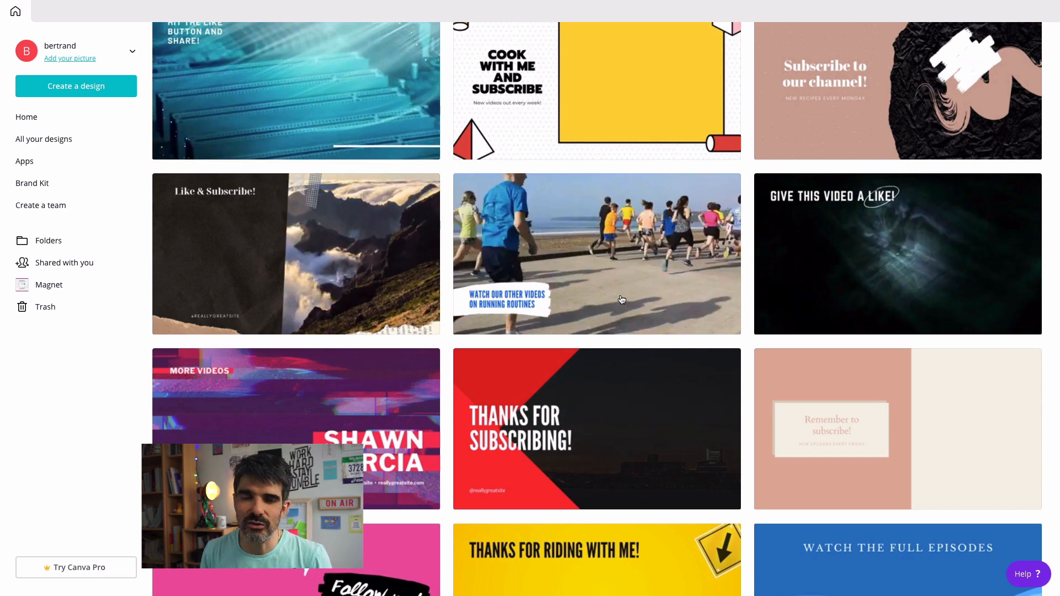
pyautogui.scroll(-3, 622, 300)
pyautogui.scroll(-5, 622, 295)
pyautogui.scroll(-2, 622, 295)
pyautogui.scroll(-8, 622, 295)
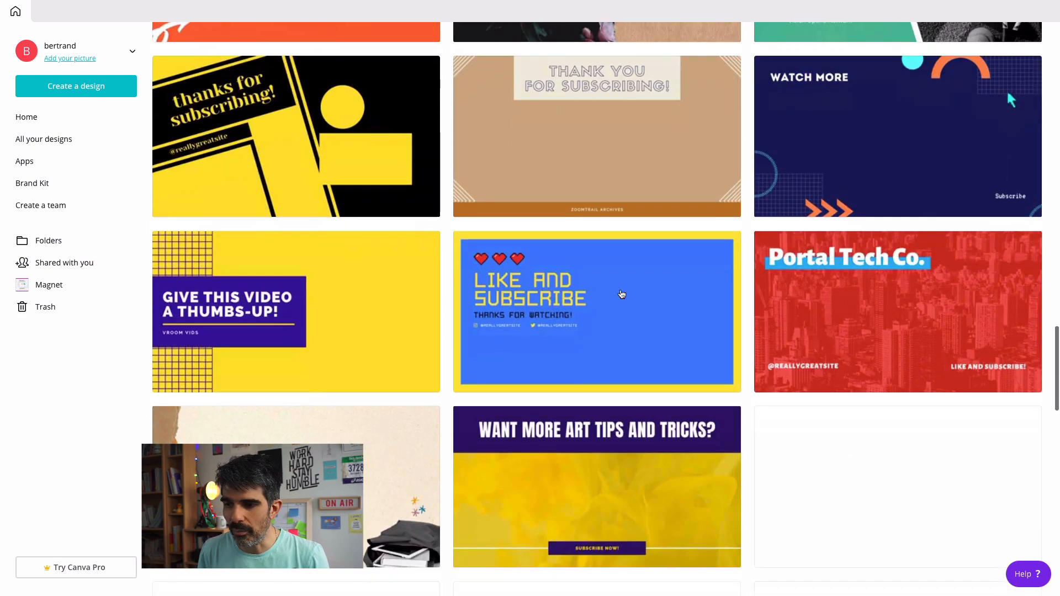
pyautogui.scroll(-6, 622, 295)
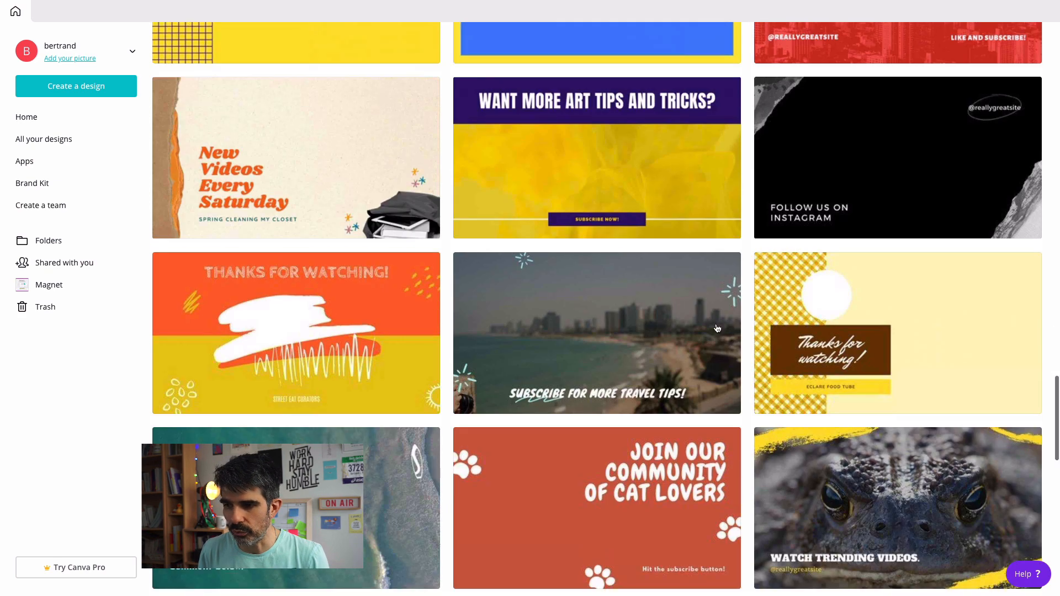
pyautogui.scroll(-1, 717, 328)
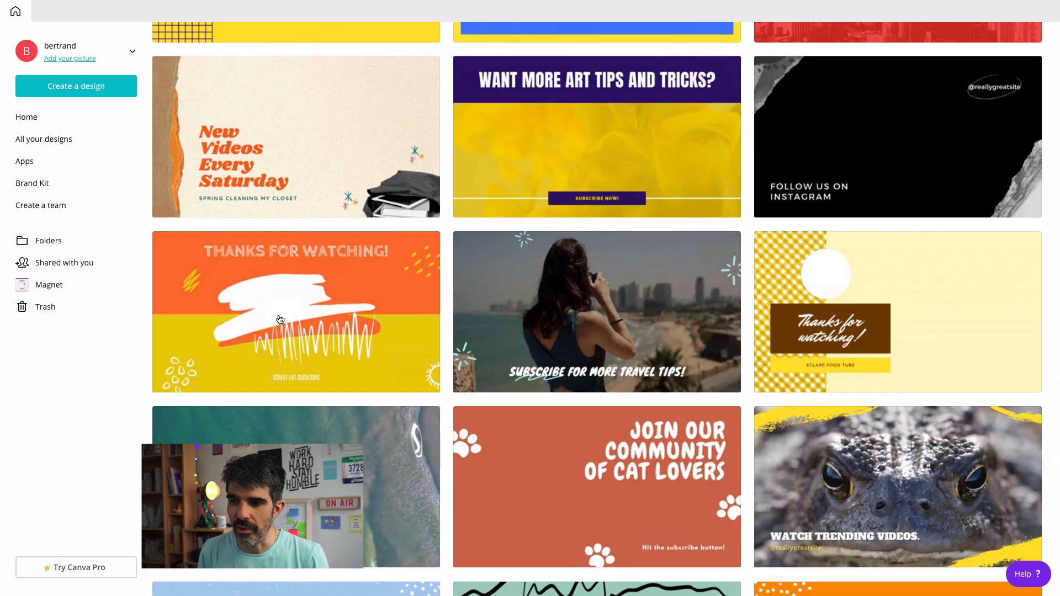
pyautogui.scroll(-3, 466, 379)
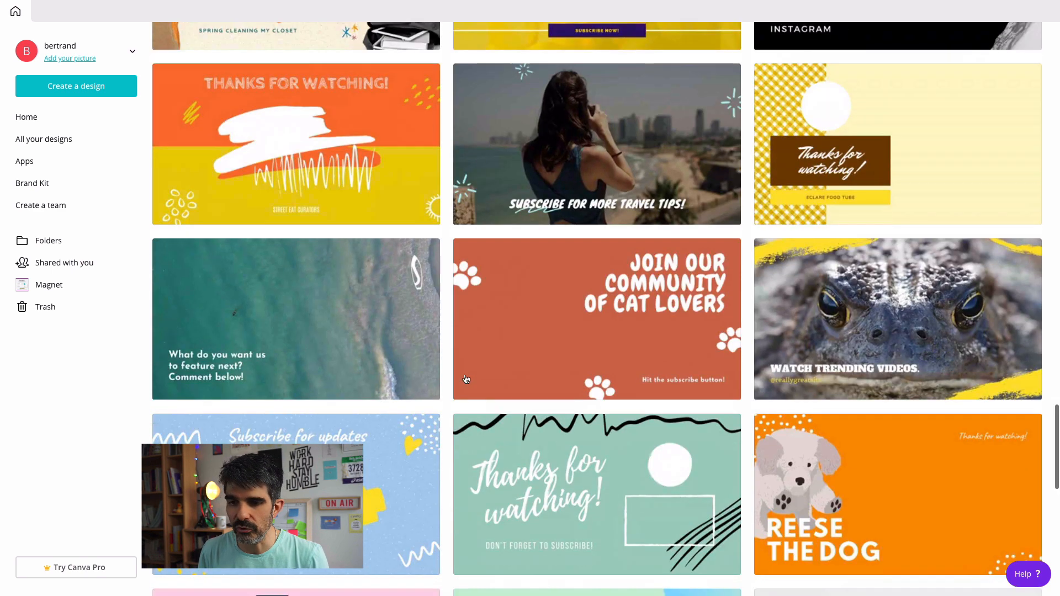
pyautogui.scroll(-2, 466, 378)
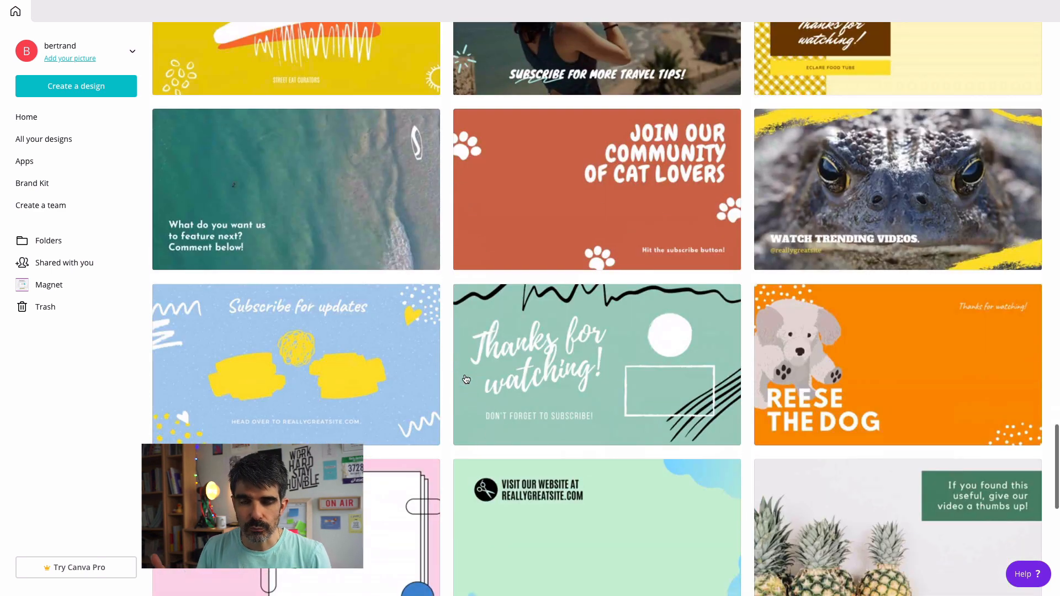
pyautogui.scroll(-1, 465, 379)
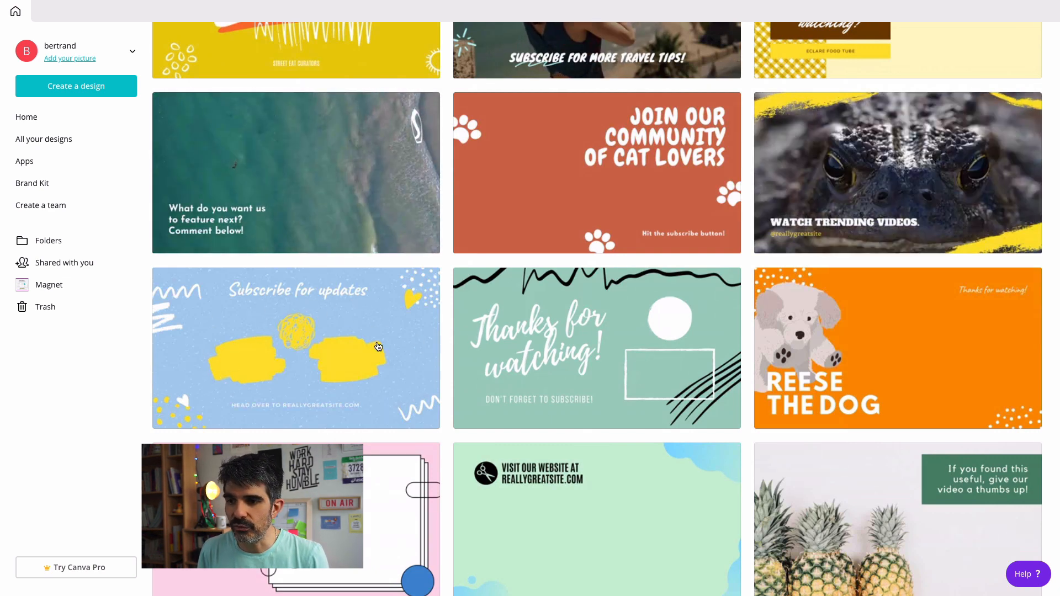
pyautogui.scroll(-4, 564, 338)
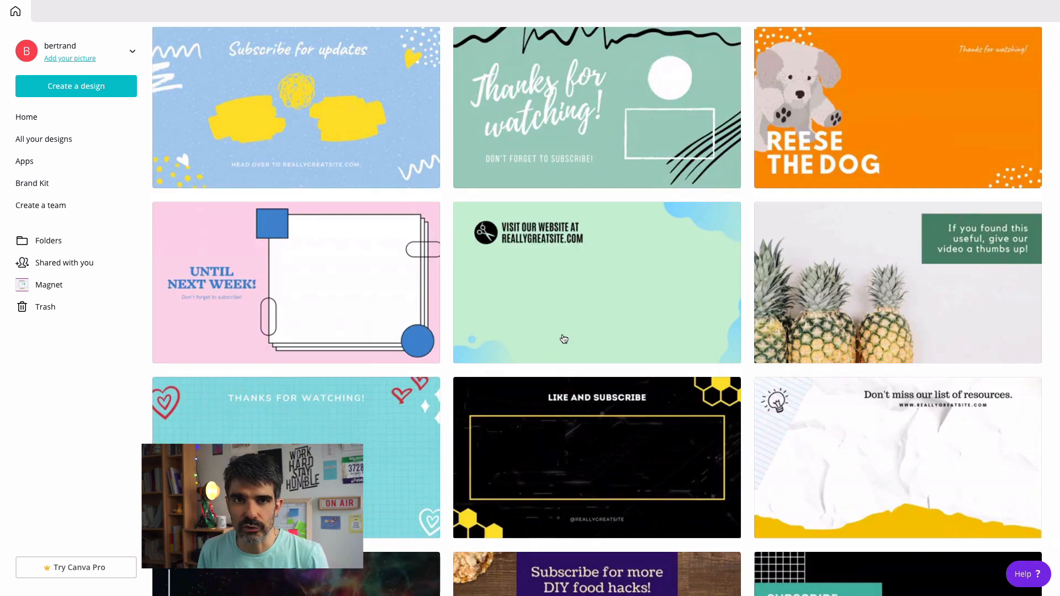
pyautogui.scroll(-4, 564, 339)
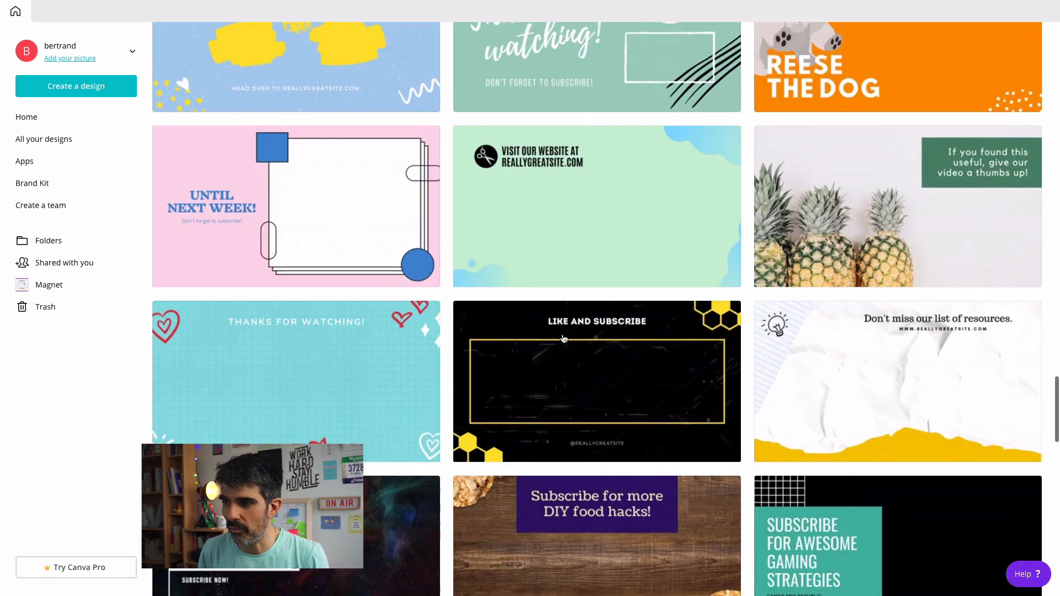
pyautogui.scroll(-1, 564, 338)
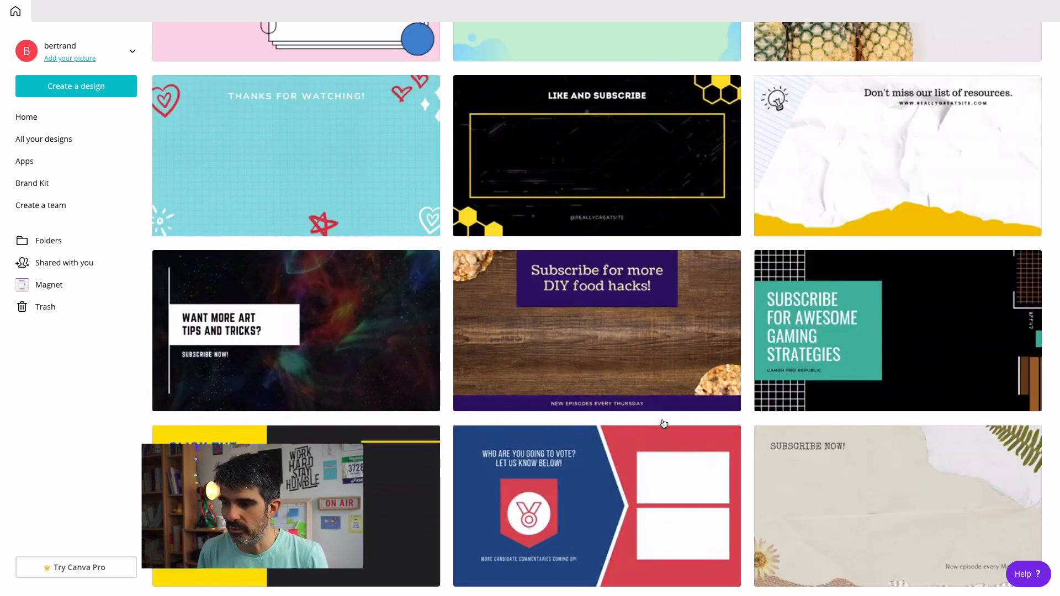
pyautogui.scroll(-1, 664, 424)
pyautogui.scroll(-2, 598, 414)
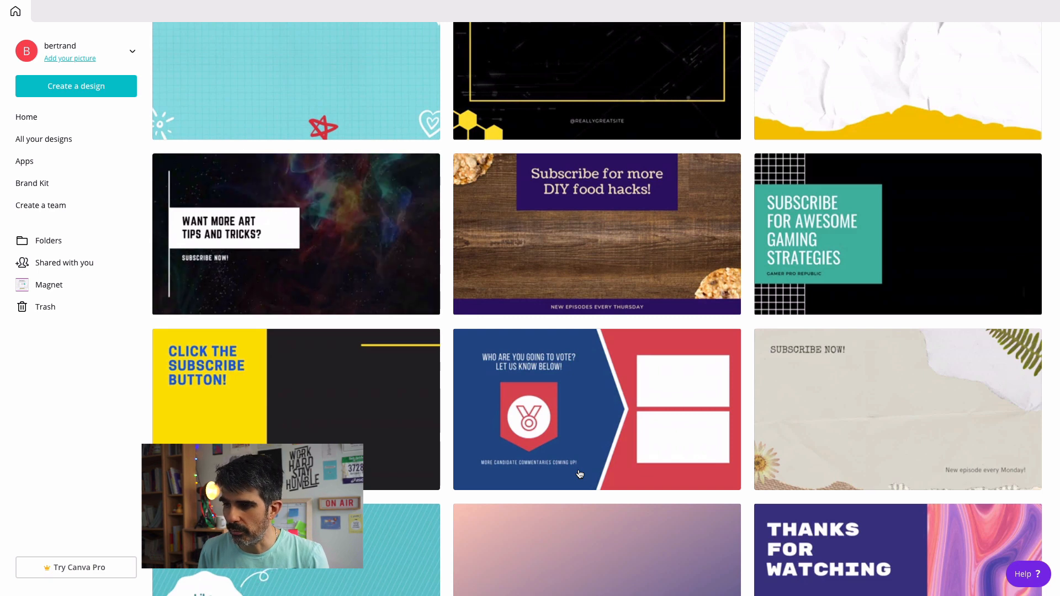
pyautogui.scroll(-4, 580, 473)
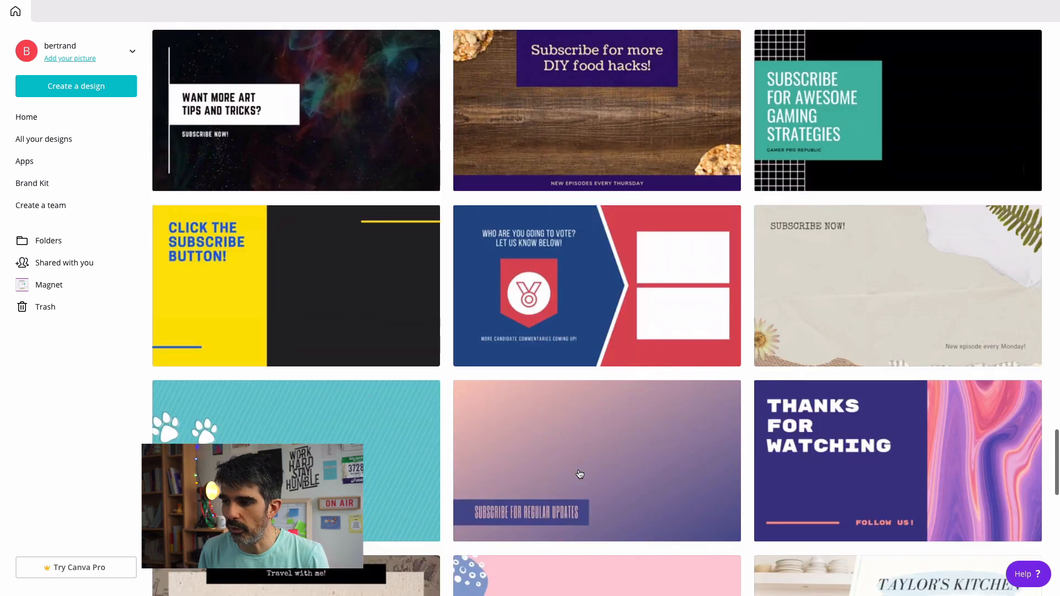
pyautogui.scroll(-2, 580, 474)
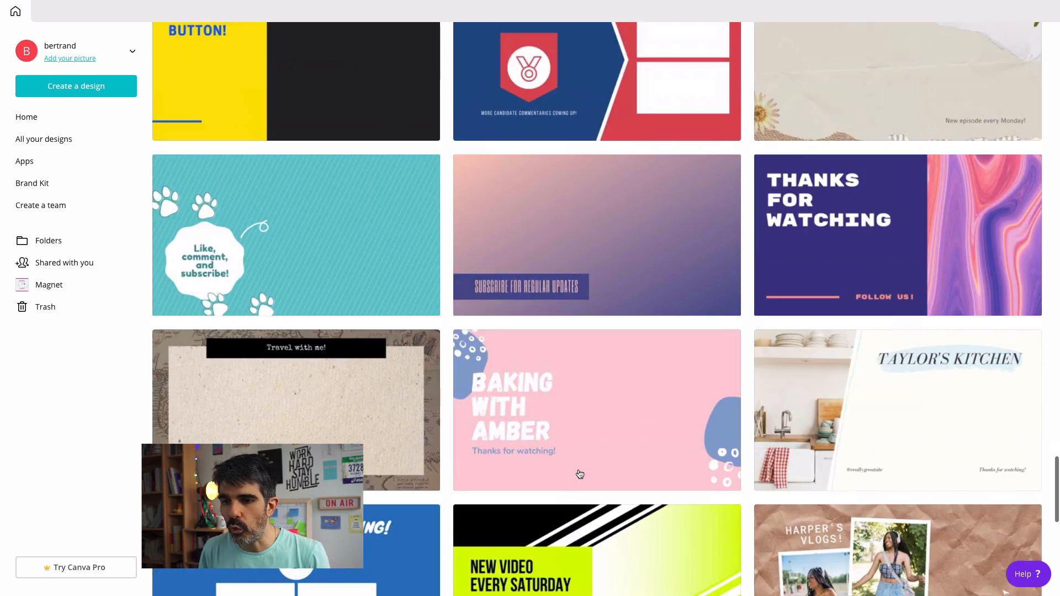
pyautogui.scroll(-3, 580, 474)
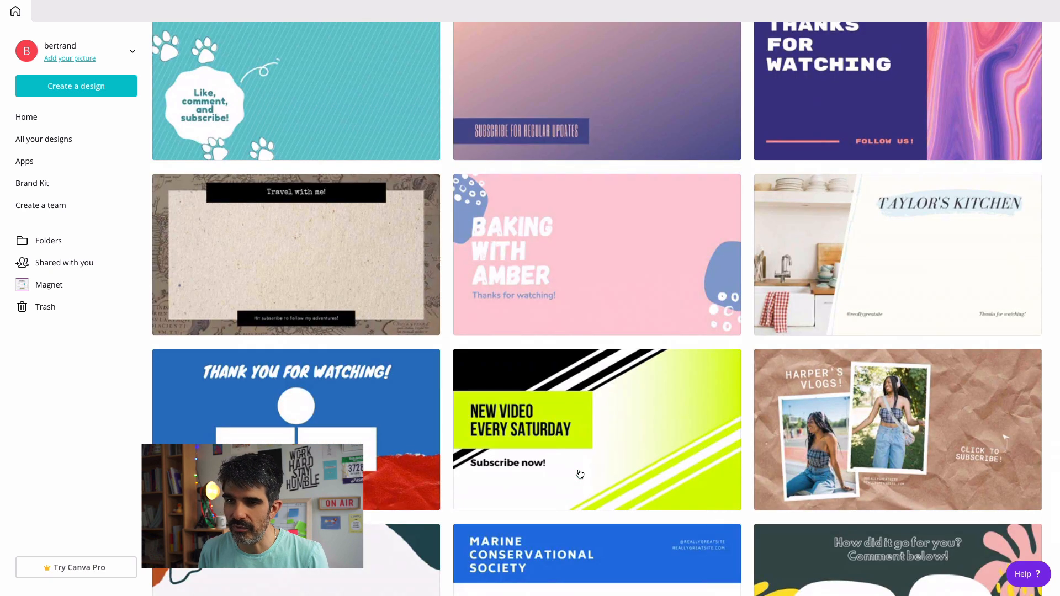
# Open the blue and red candidate commentary template with the medal badge and two white boxes
pyautogui.scroll(7, 580, 474)
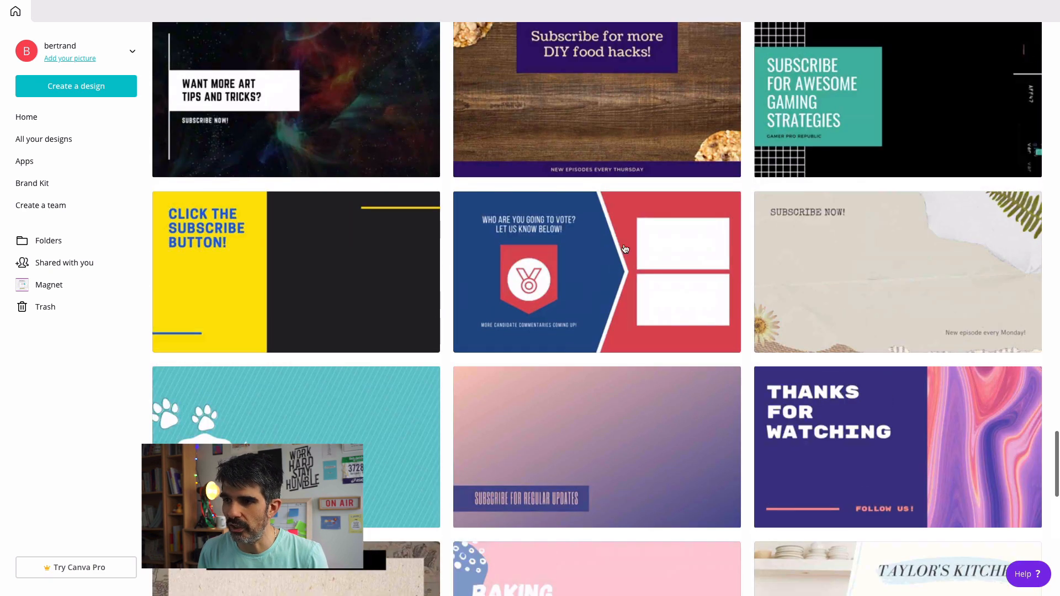
pyautogui.scroll(3, 621, 247)
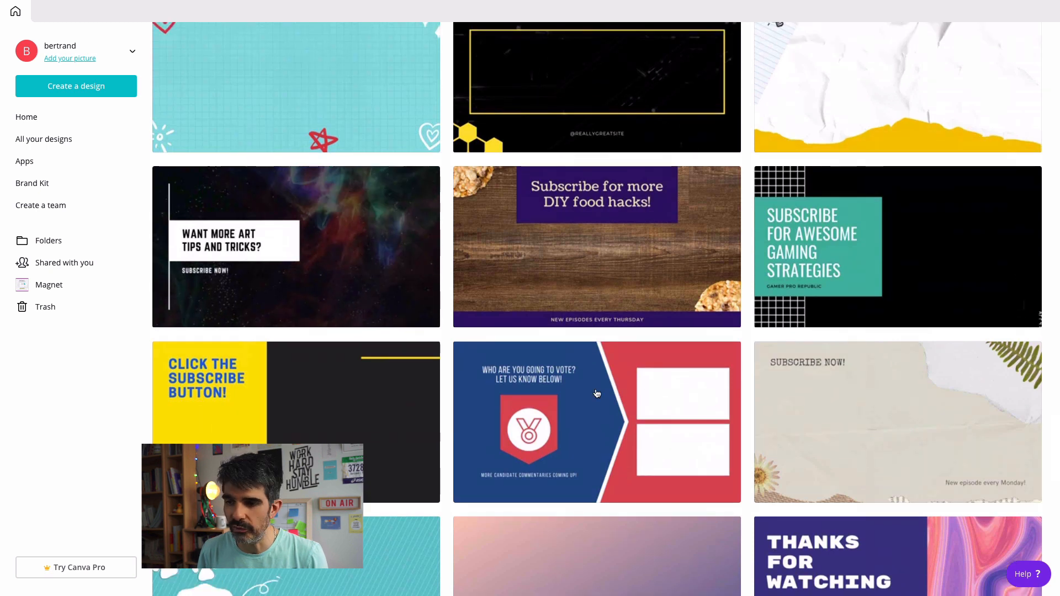
pyautogui.click(534, 430)
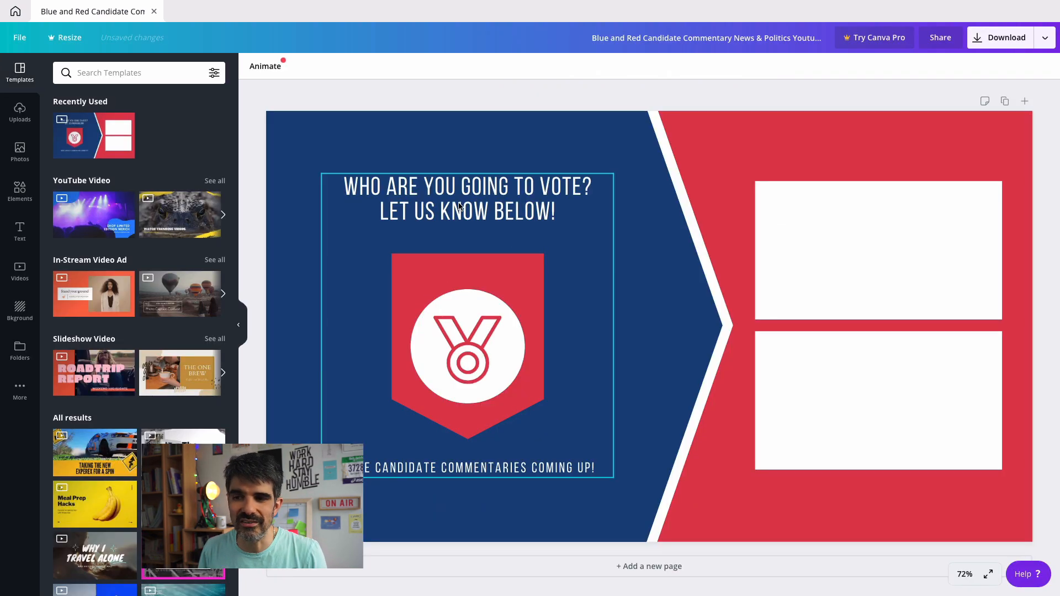
# Replace the headline above the medal badge with "ABONNE-TOI À MA CHAÎNE"
pyautogui.click(513, 204)
pyautogui.tripleClick(513, 203)
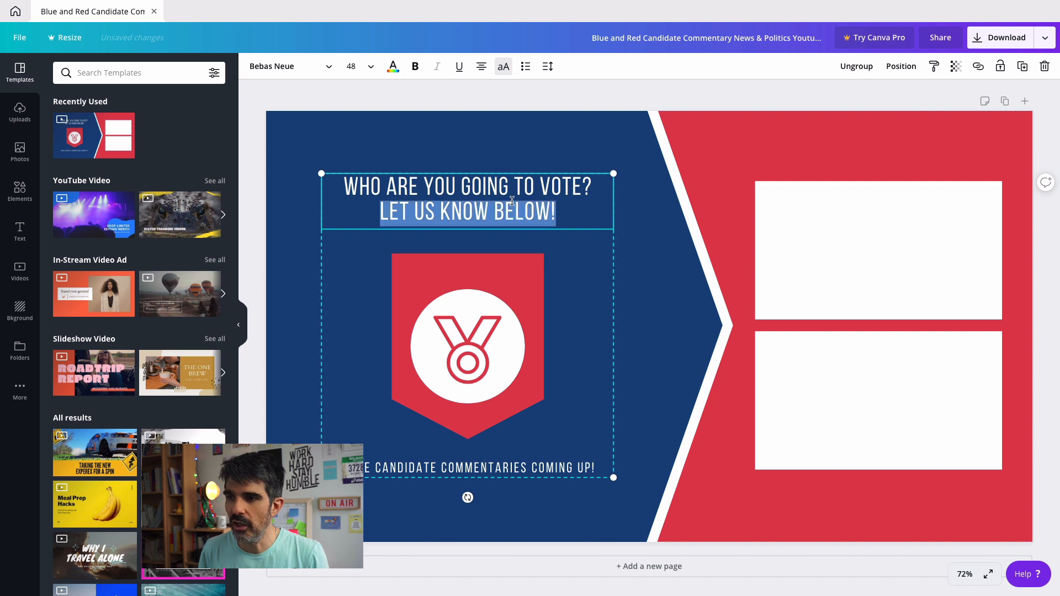
pyautogui.hotkey('ctrl', 'a')
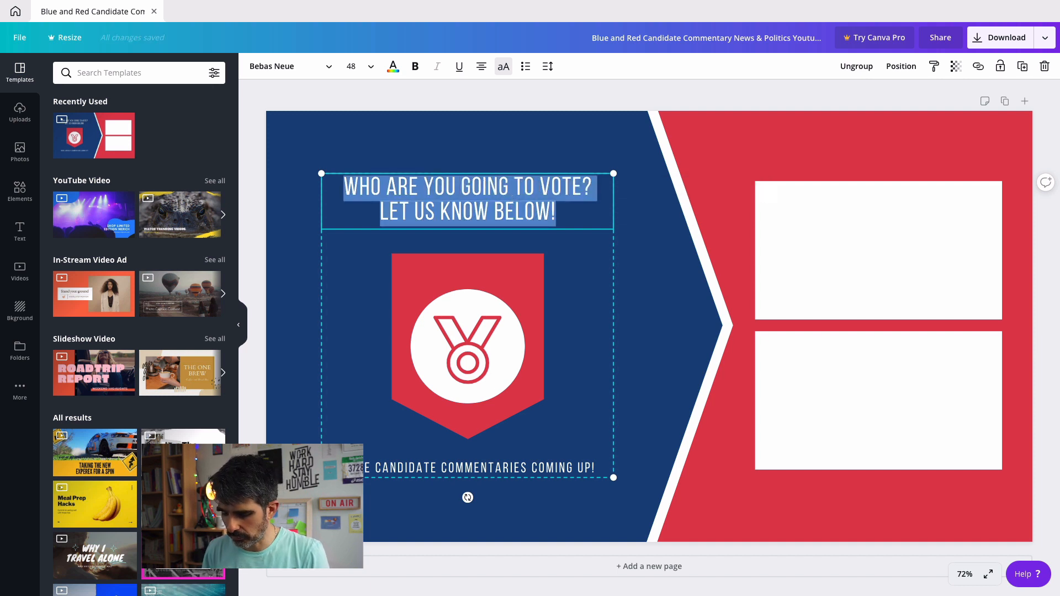
pyautogui.write('ABONE')
pyautogui.press('BackSpace')
pyautogui.write('NEZ-TO')
pyautogui.press('BackSpace')
pyautogui.press('BackSpace')
pyautogui.press('BackSpace')
pyautogui.press('BackSpace')
pyautogui.write('-TO')
pyautogui.press('BackSpace')
pyautogui.write('I À MA C')
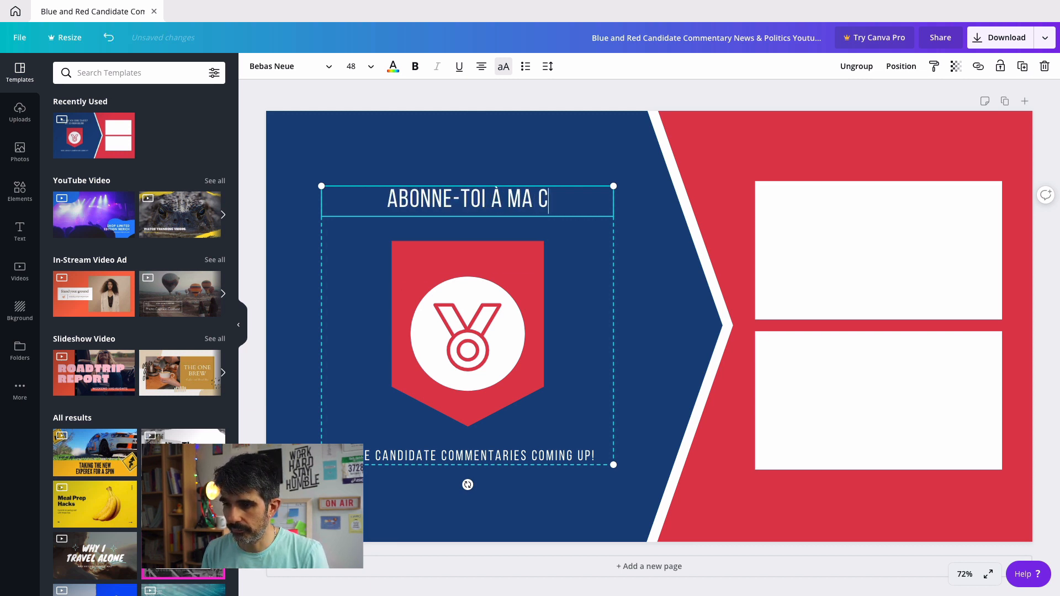
pyautogui.write('HAÎNE')
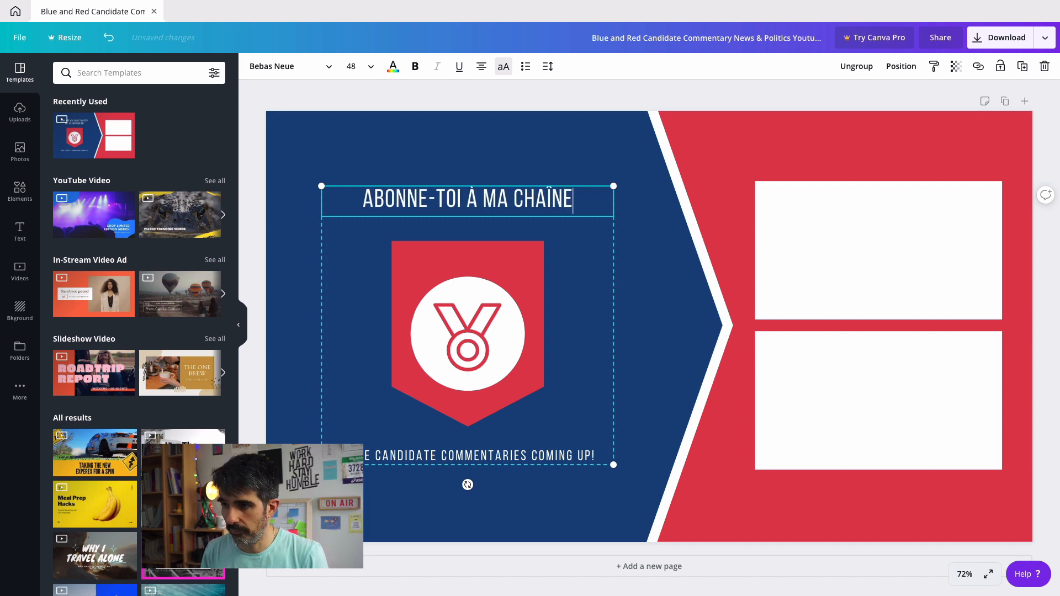
# Replace the line of text below the medal badge with "UNE VIDÉO TOUS LES SAMEDIS"
pyautogui.doubleClick(496, 450)
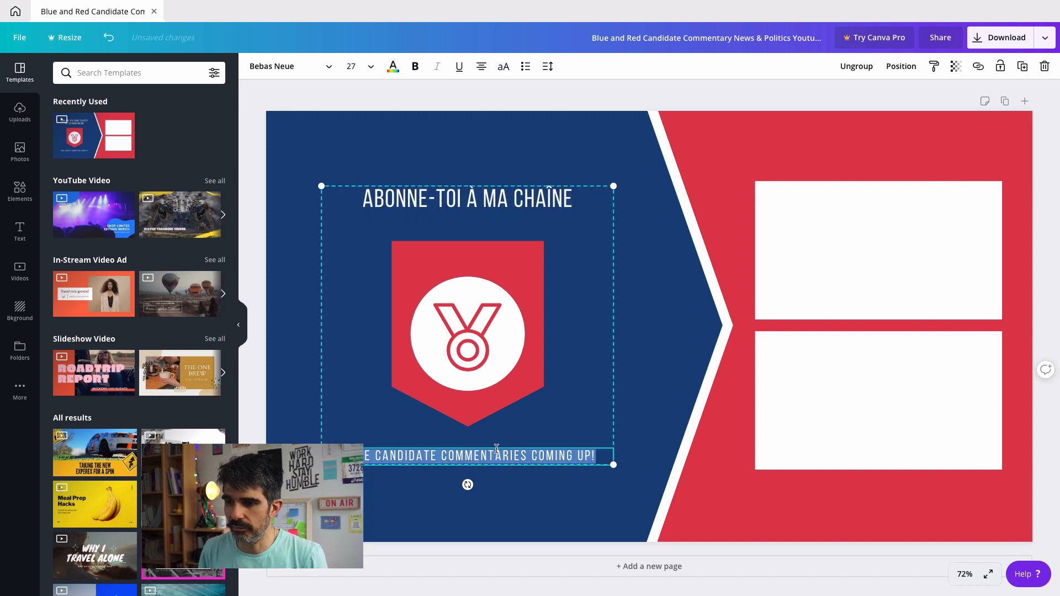
pyautogui.write('UNE VIDÉO TOUS LES AN')
pyautogui.press('BackSpace')
pyautogui.press('BackSpace')
pyautogui.write('MARDI')
pyautogui.press('BackSpace')
pyautogui.press('BackSpace')
pyautogui.press('BackSpace')
pyautogui.press('BackSpace')
pyautogui.press('BackSpace')
pyautogui.write('SAMEDIS')
pyautogui.click(546, 549)
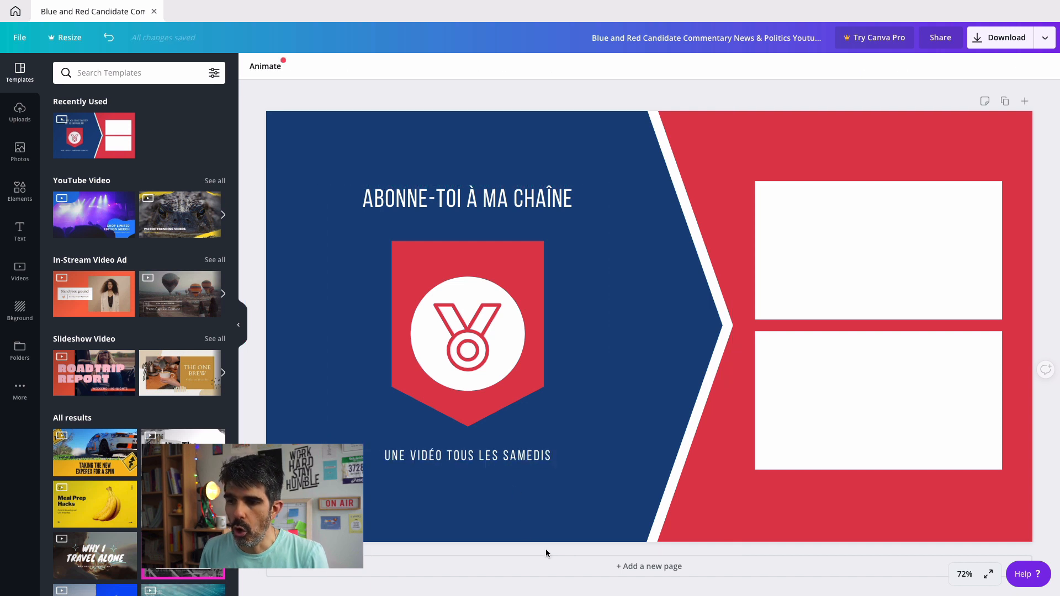
# Add a heading in the red area above the upper white box and set its font size to 18
pyautogui.click(491, 371)
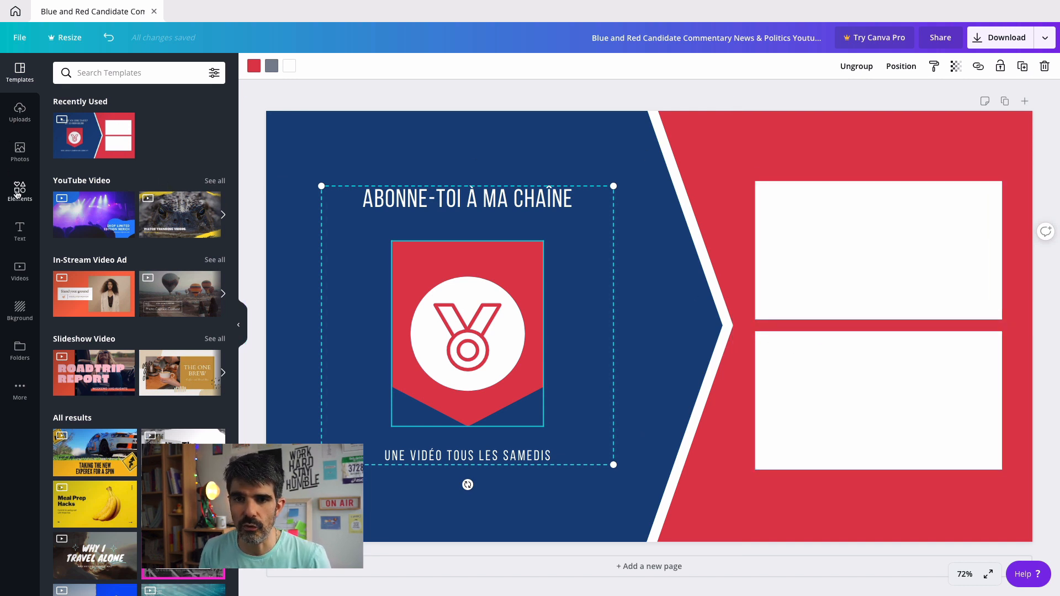
pyautogui.click(19, 232)
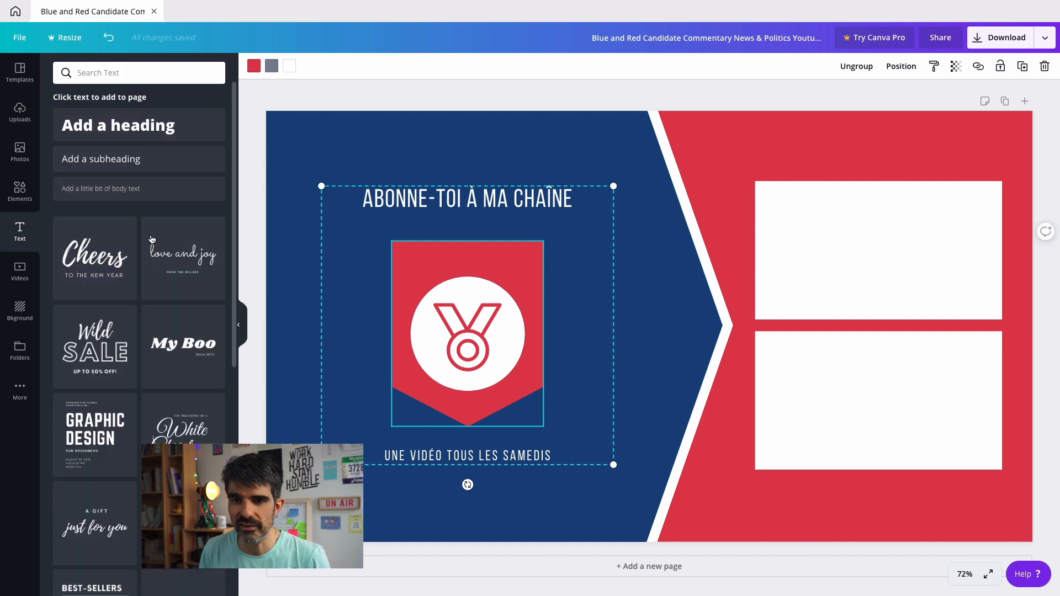
pyautogui.click(110, 125)
pyautogui.doubleClick(632, 326)
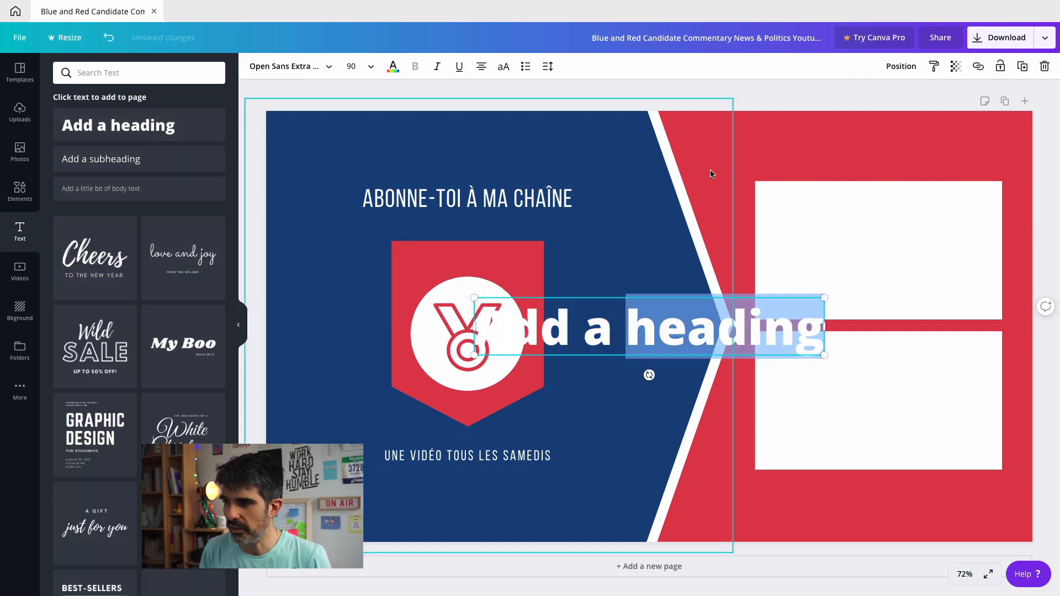
pyautogui.click(773, 325)
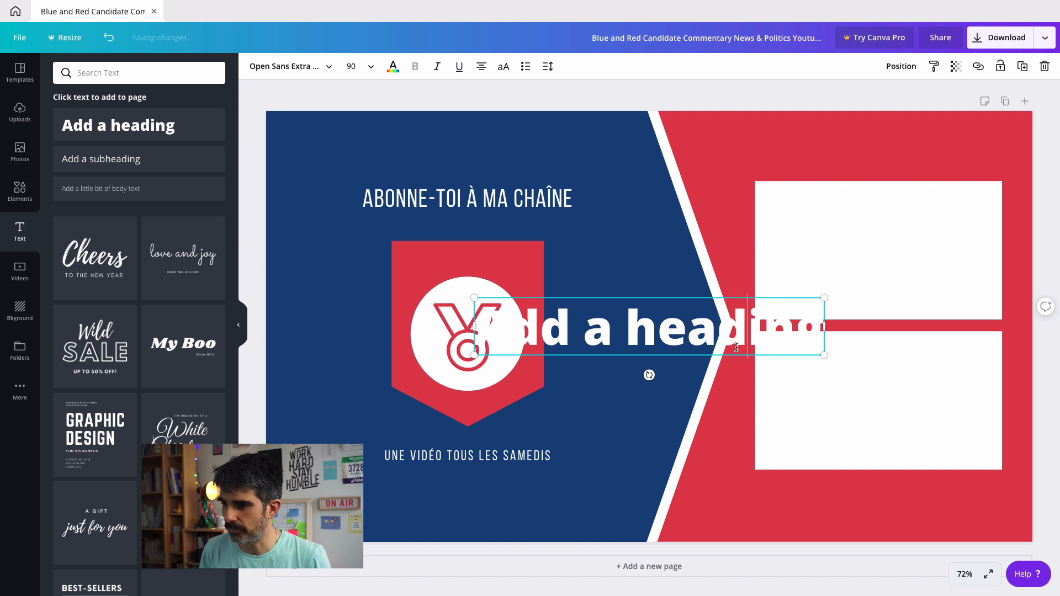
pyautogui.click(737, 374)
pyautogui.moveTo(740, 349); pyautogui.dragTo(877, 161)
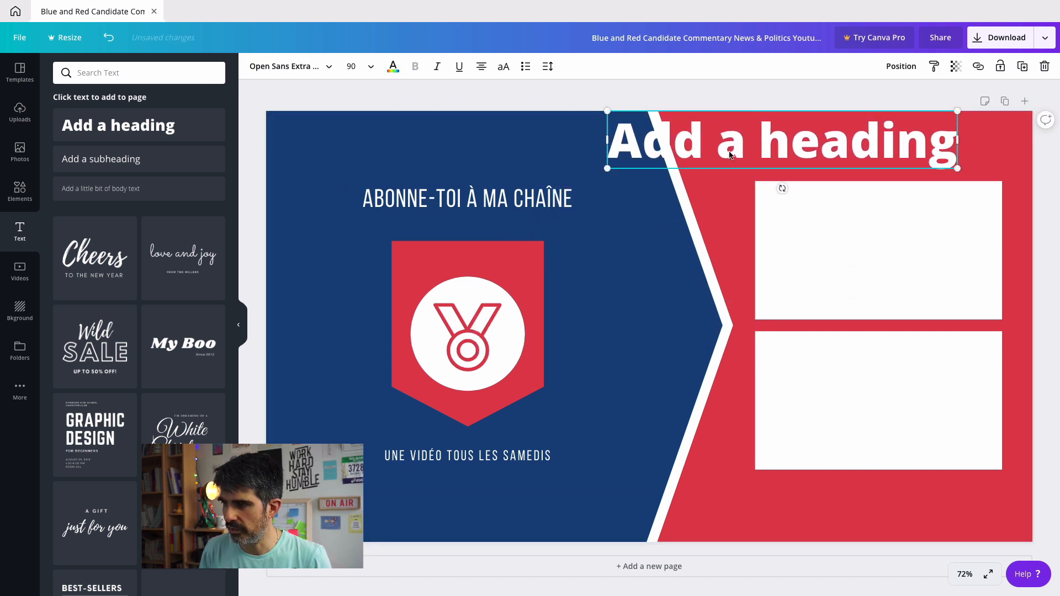
pyautogui.click(370, 68)
pyautogui.click(372, 225)
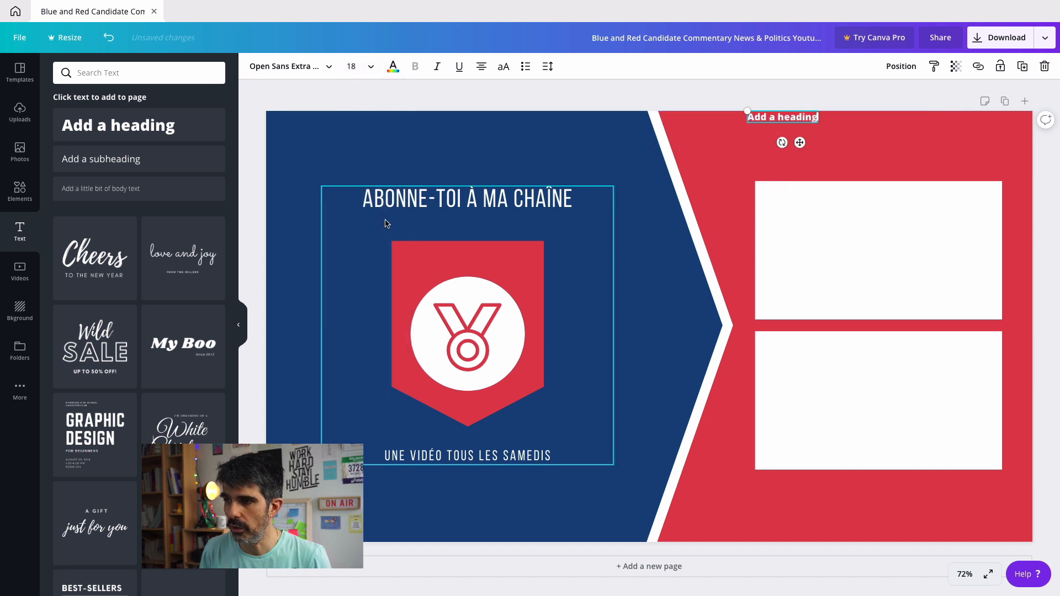
# Change the new heading's font to Bukhari Script and enlarge it to a font size of about 35
pyautogui.click(322, 67)
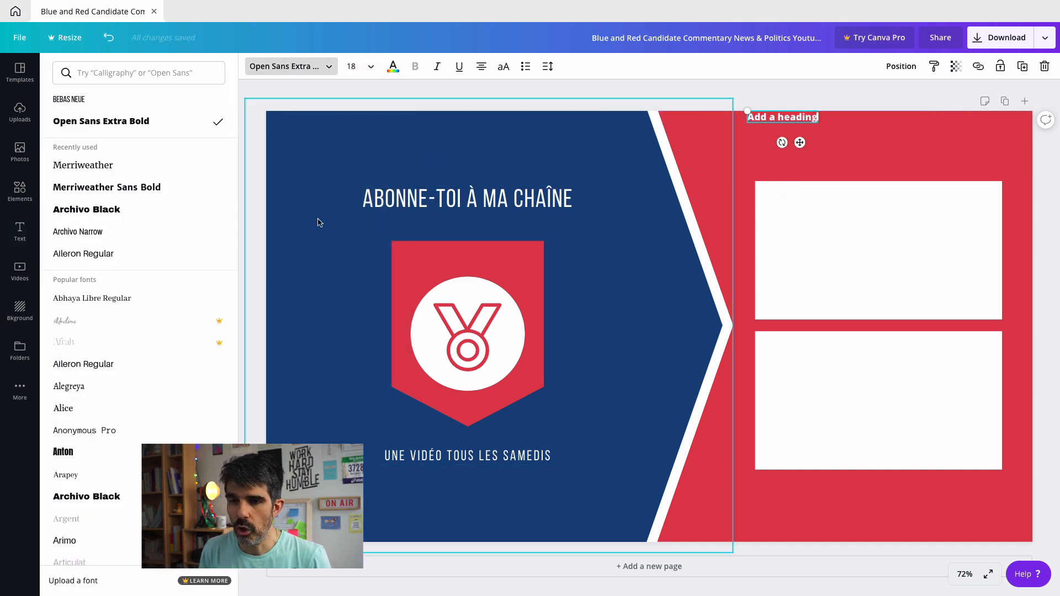
pyautogui.scroll(-6, 150, 230)
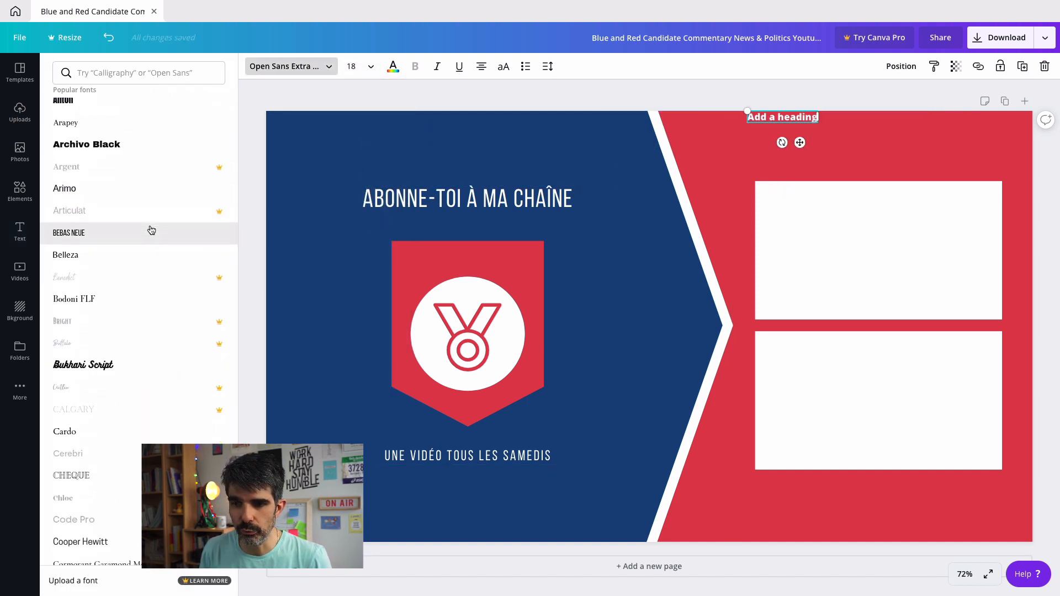
pyautogui.scroll(-1, 158, 339)
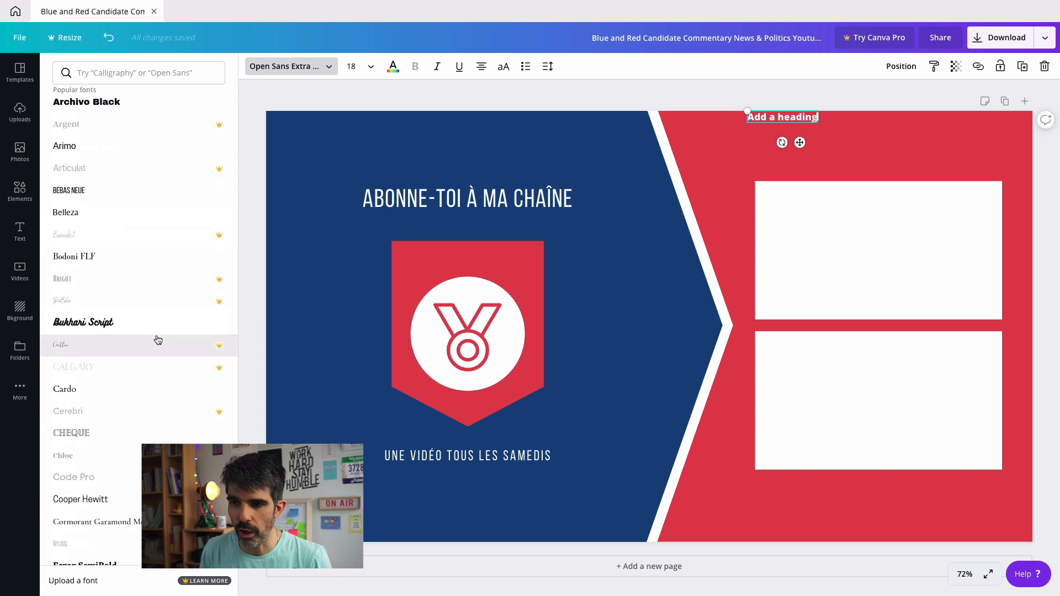
pyautogui.click(124, 324)
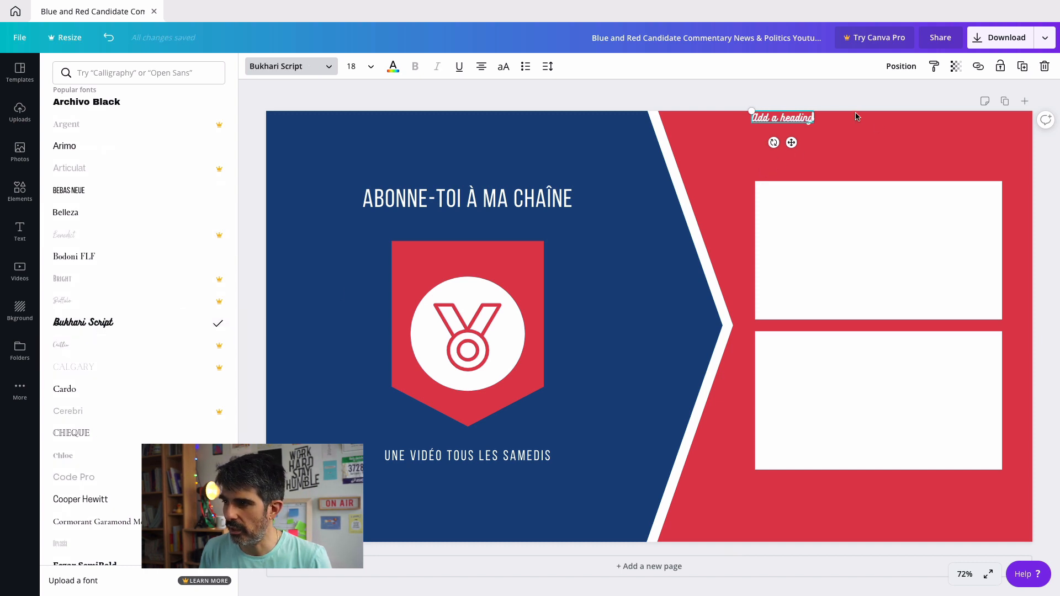
pyautogui.moveTo(845, 142); pyautogui.dragTo(866, 154)
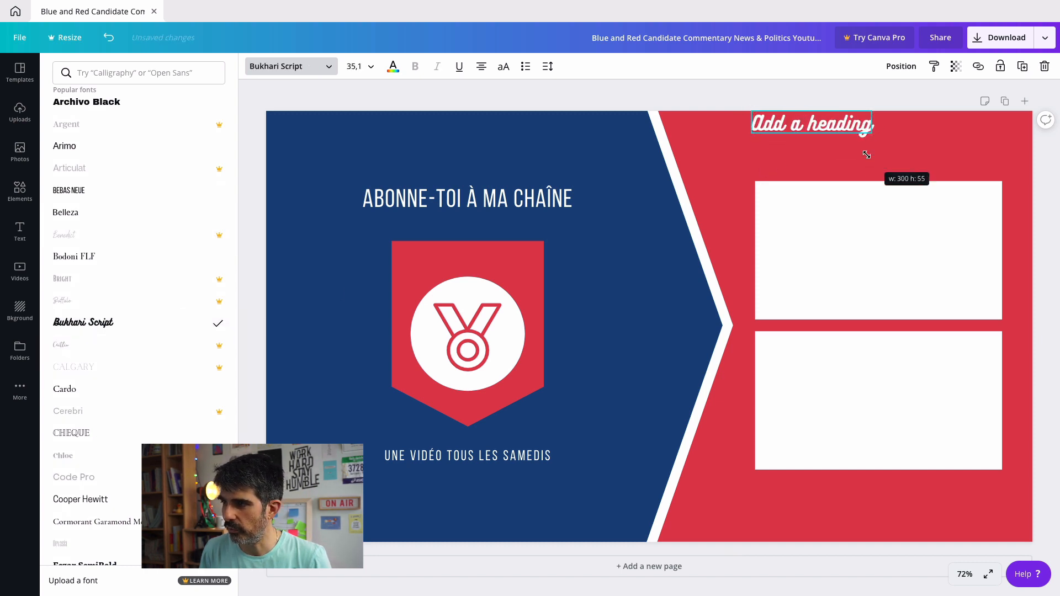
# Replace the heading's text with "Sur le même sujet" and place it above the left part of the upper white box
pyautogui.doubleClick(806, 118)
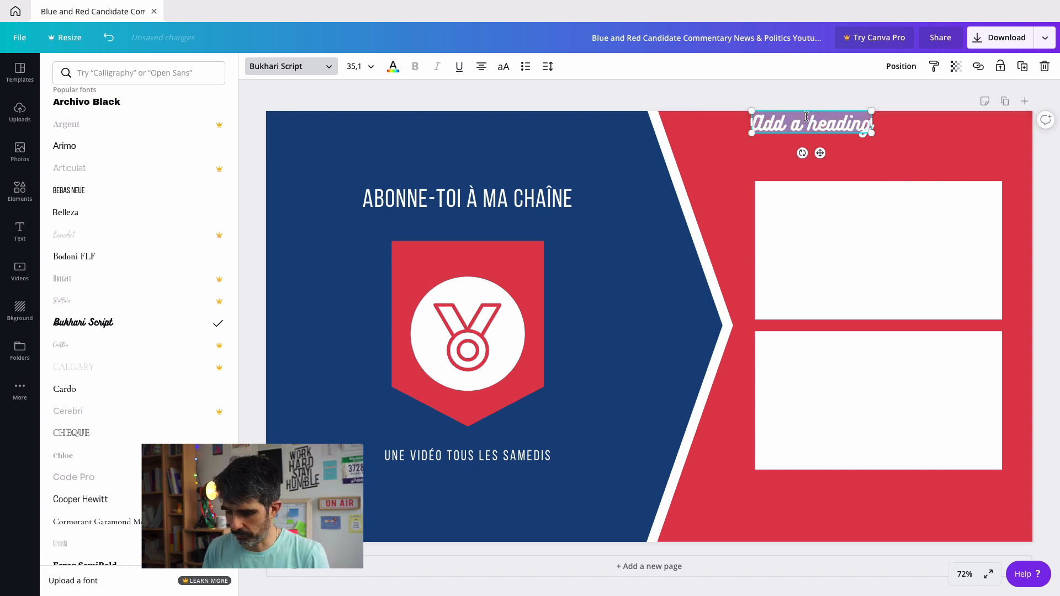
pyautogui.write('Sur le mé')
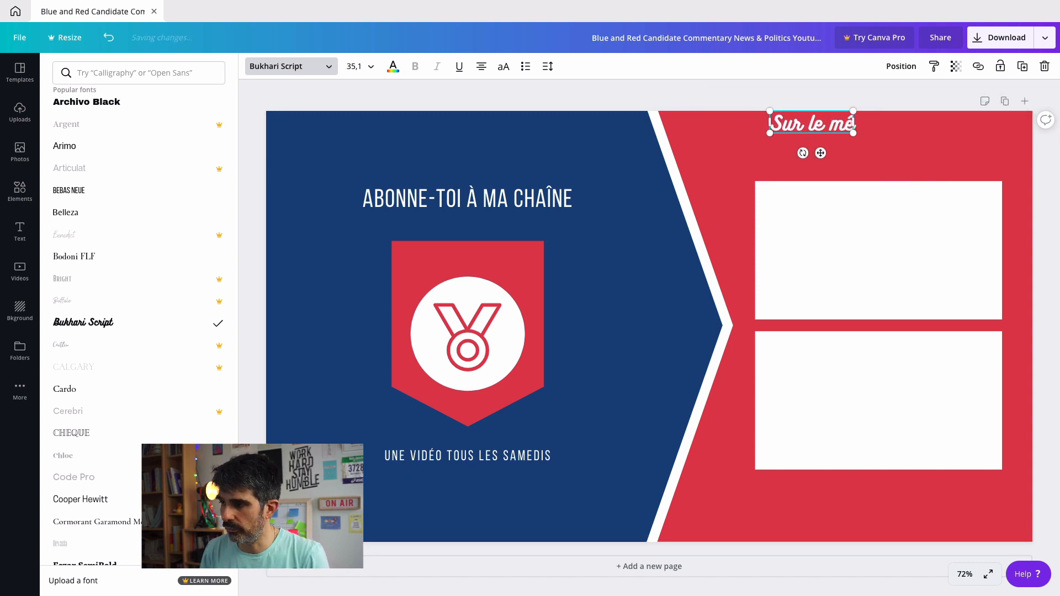
pyautogui.write('me sujet')
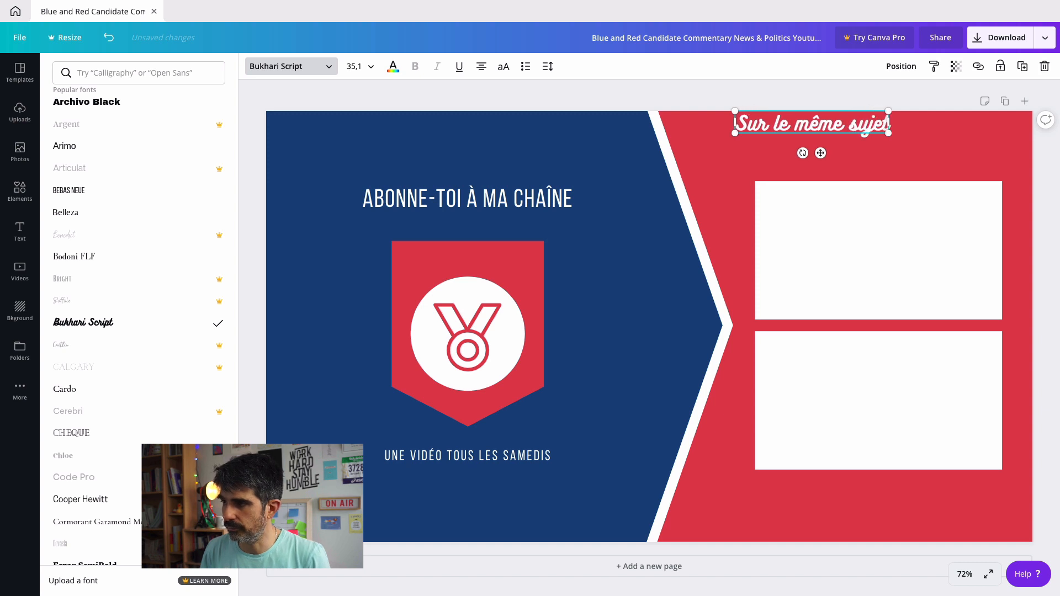
pyautogui.click(847, 156)
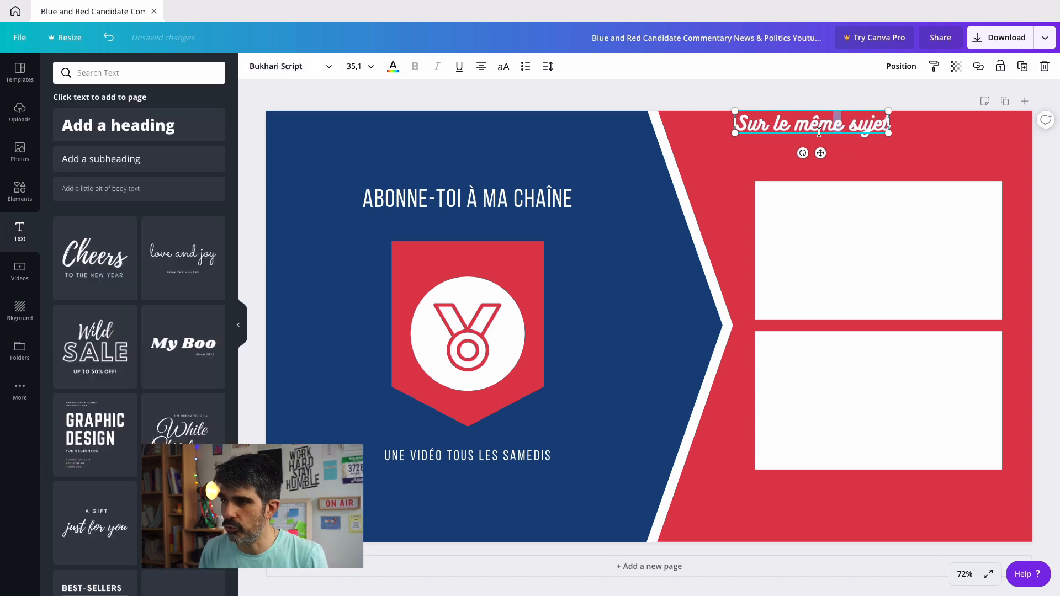
pyautogui.moveTo(823, 131); pyautogui.dragTo(889, 125)
pyautogui.moveTo(819, 150); pyautogui.dragTo(787, 165)
pyautogui.click(421, 135)
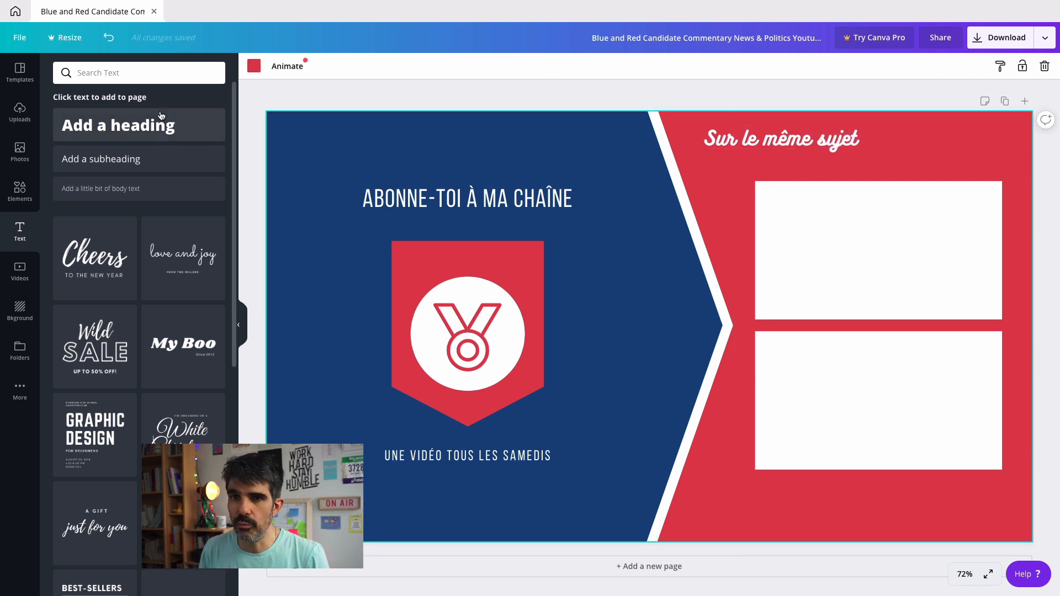
# Duplicate the "Sur le même sujet" heading and place the copy in the red area below the lower white box
pyautogui.click(754, 143)
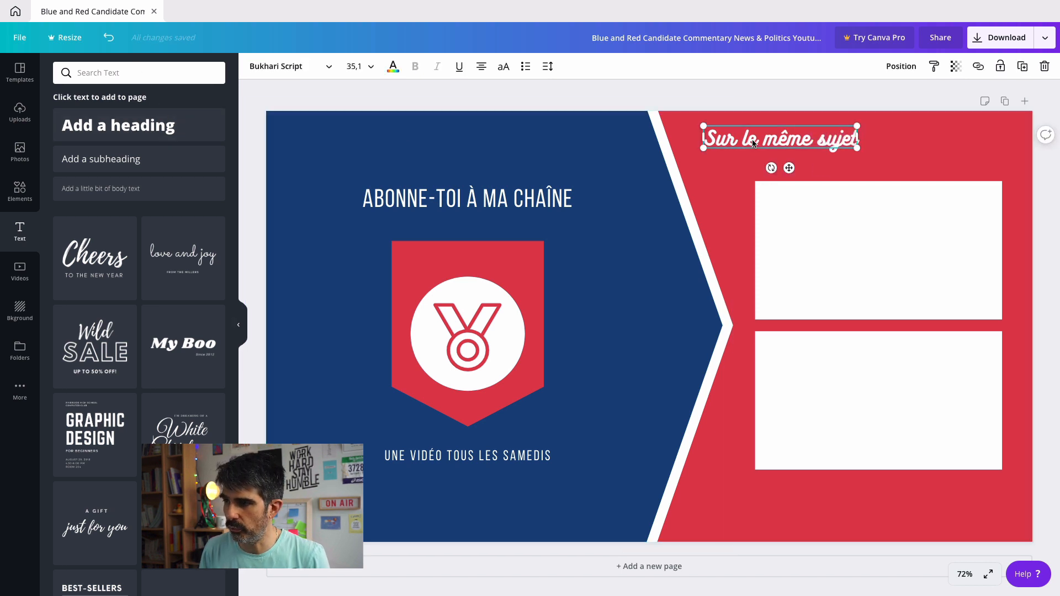
pyautogui.press('super+c')
pyautogui.press('super+v')
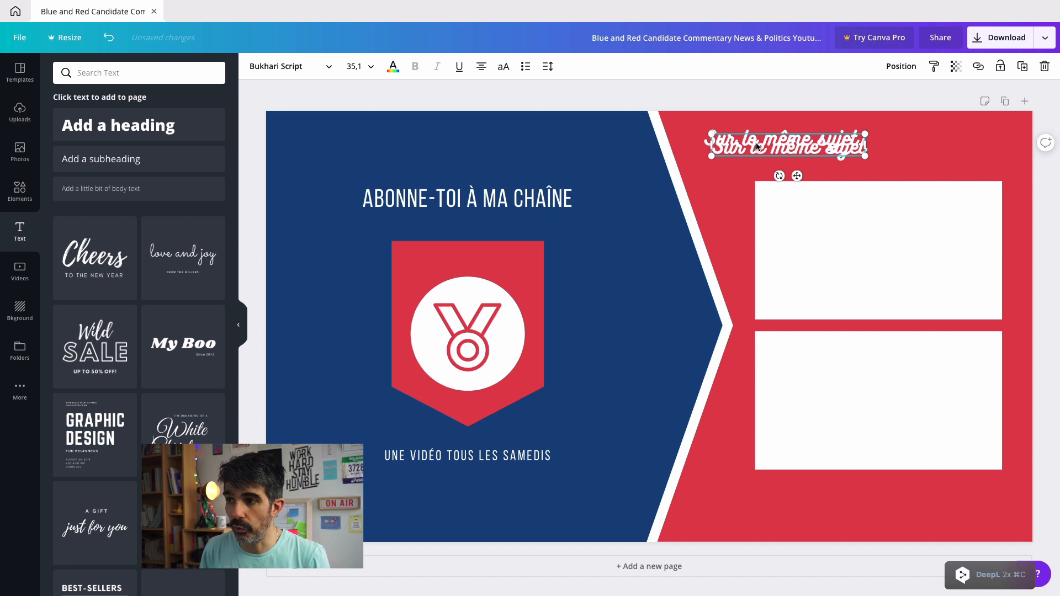
pyautogui.moveTo(791, 351); pyautogui.dragTo(780, 503)
# Replace the copied heading's text with "Ça devrait t'intéresser aussi" and fit it on one line
pyautogui.doubleClick(781, 502)
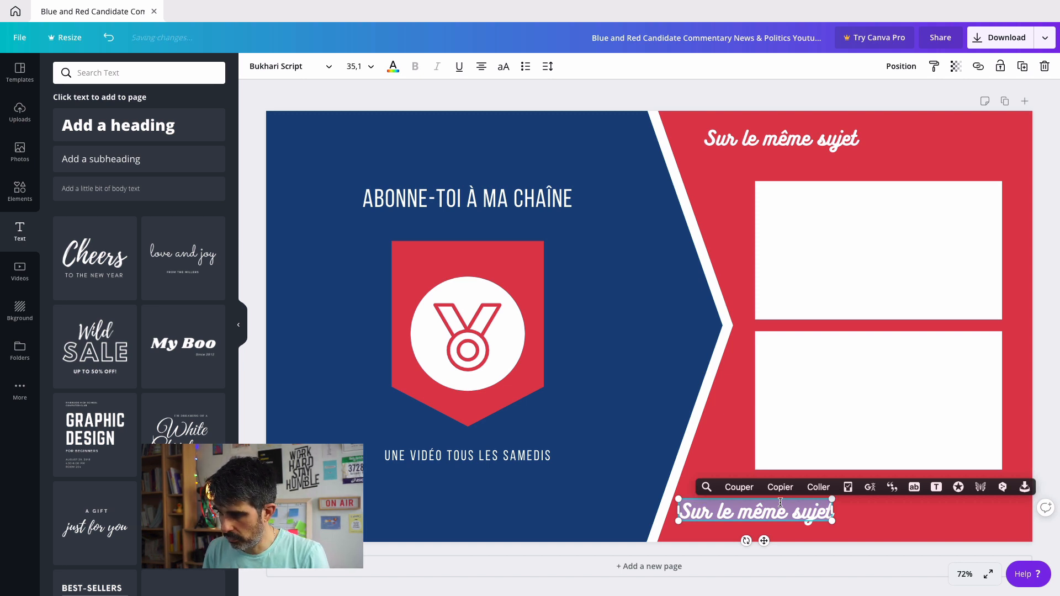
pyautogui.press('BackSpace')
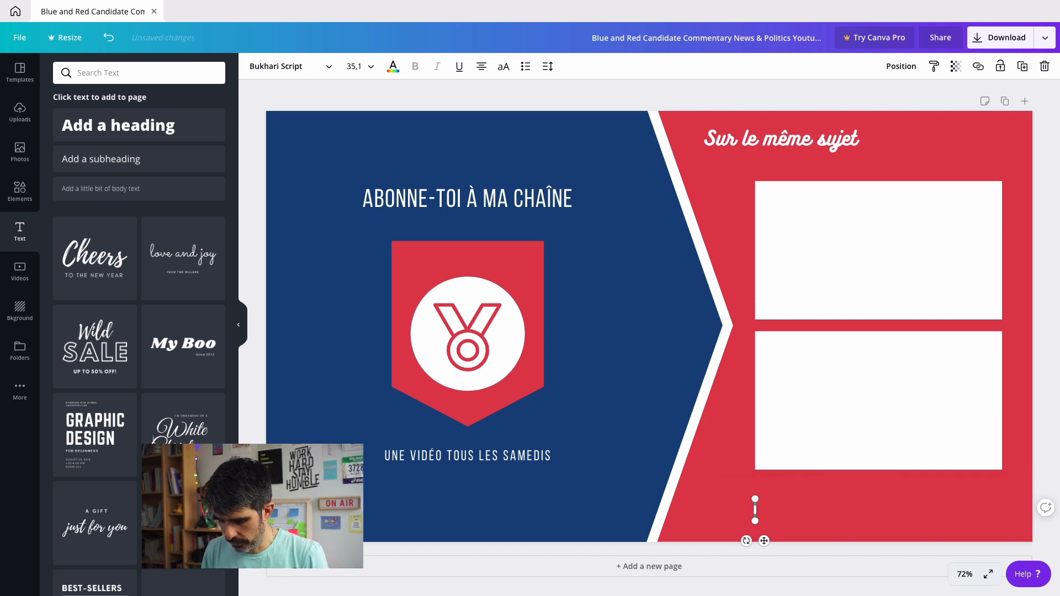
pyautogui.write('Ca d')
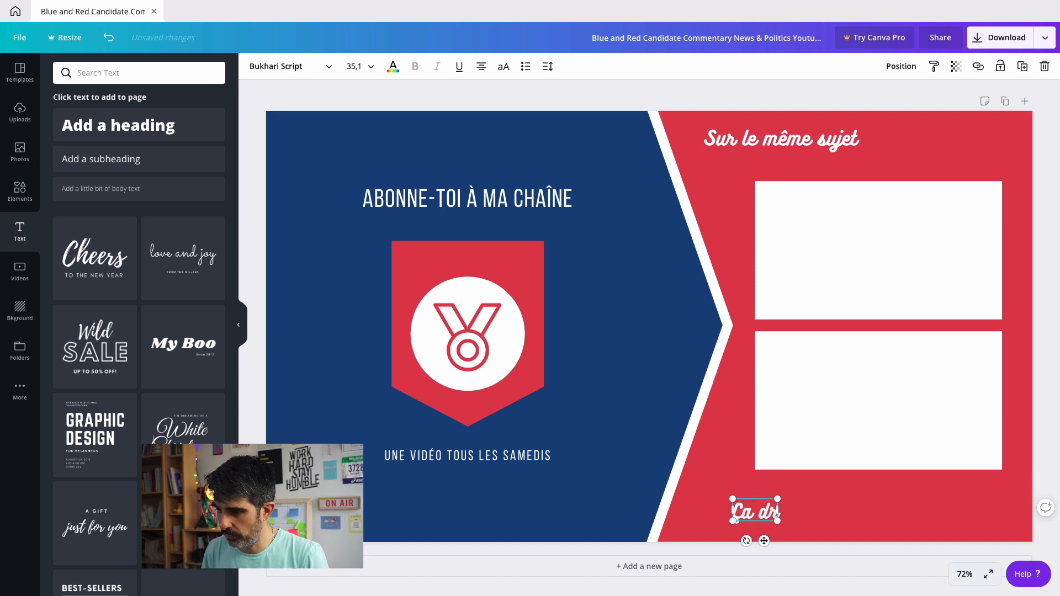
pyautogui.write("evrait t'intéresser aussi")
pyautogui.click(922, 503)
pyautogui.moveTo(872, 507); pyautogui.dragTo(935, 508)
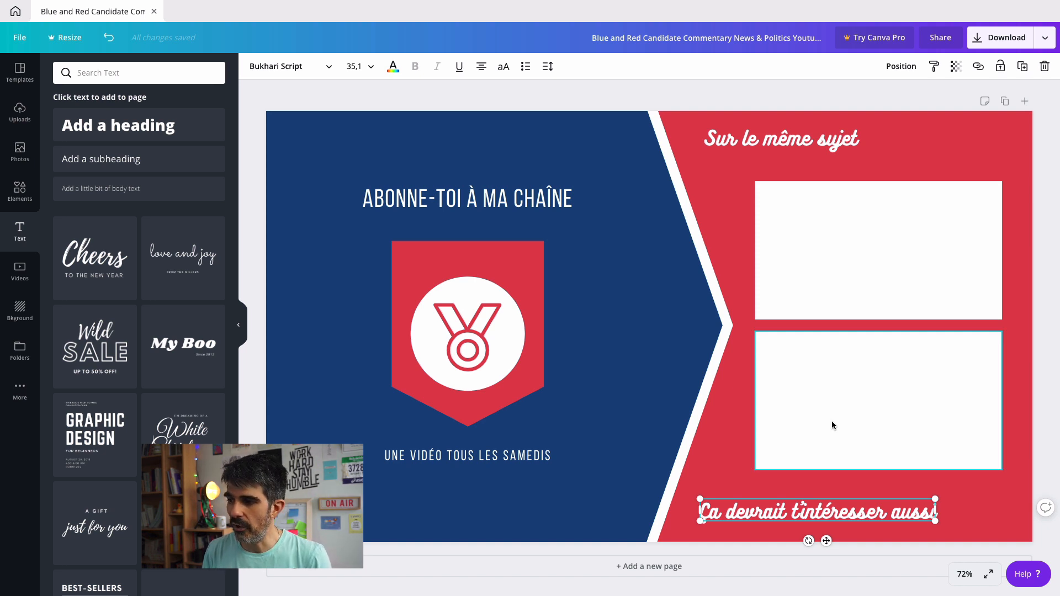
pyautogui.click(956, 489)
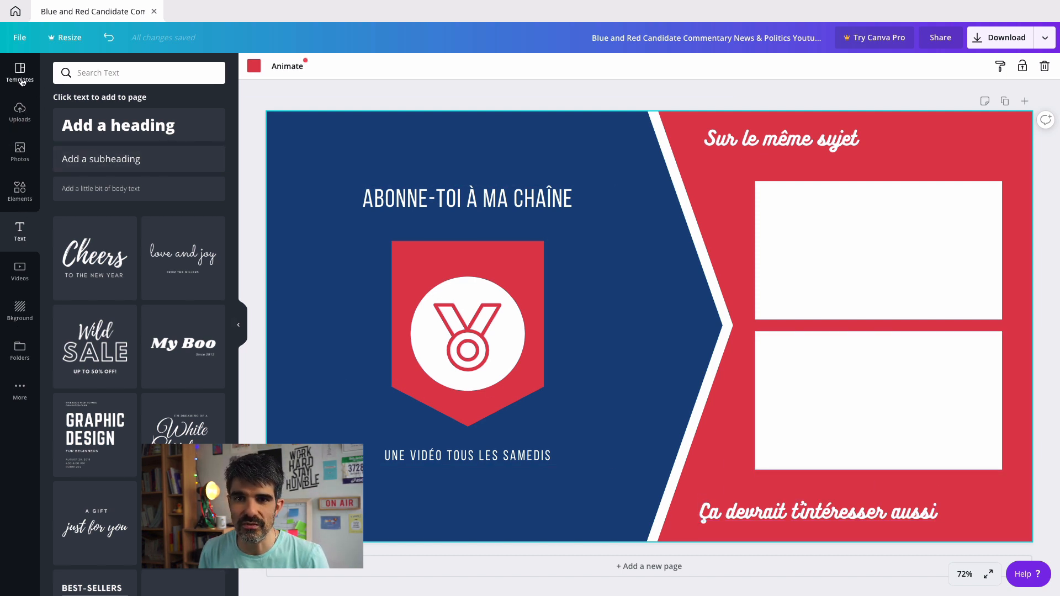
# Search the graphic elements for "arrow" and add the white looped hand-drawn arrow to the page
pyautogui.click(21, 150)
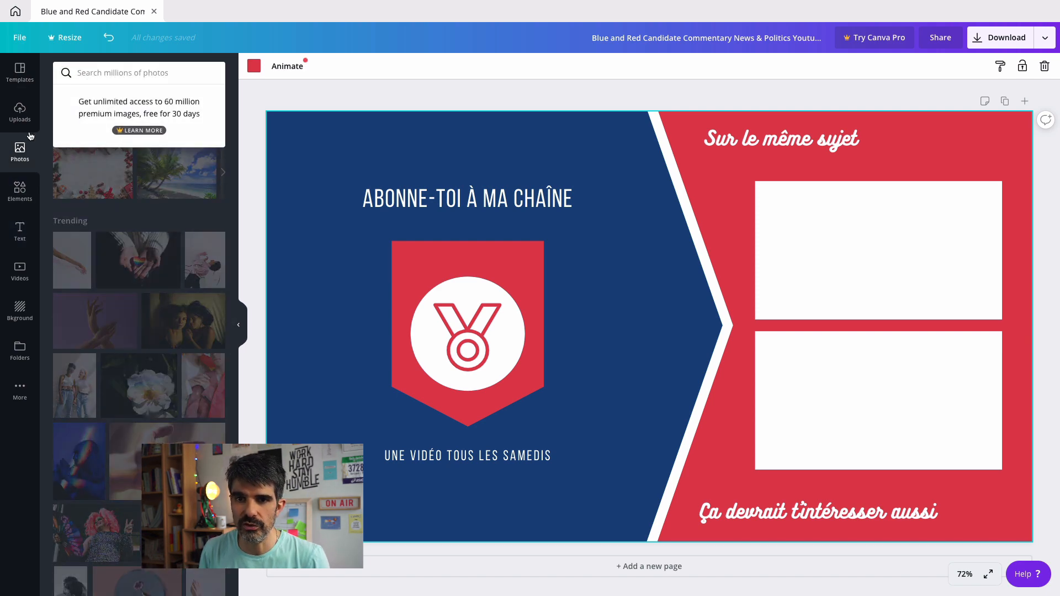
pyautogui.click(20, 188)
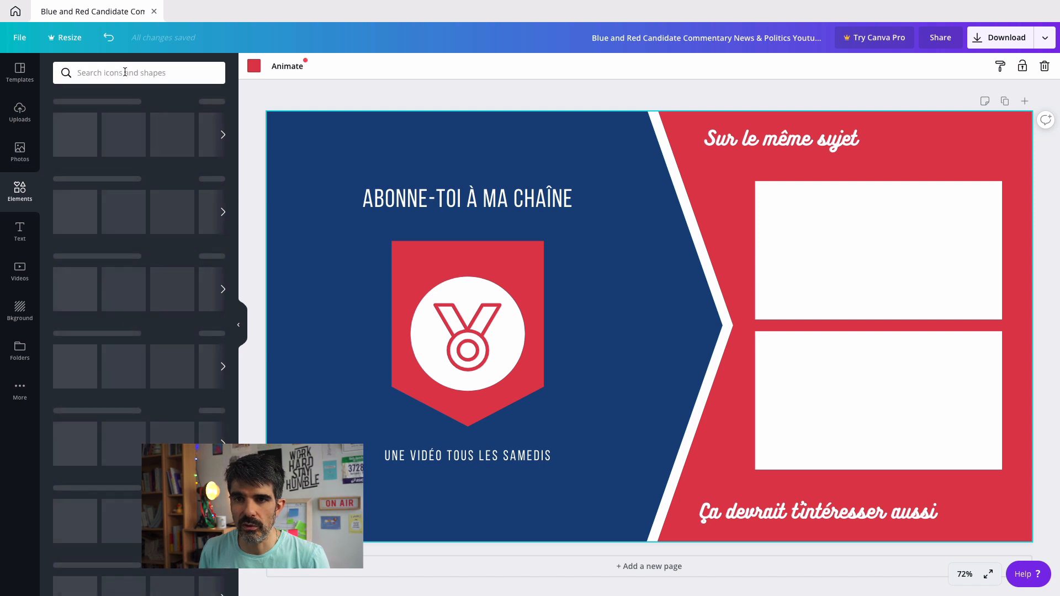
pyautogui.click(125, 73)
pyautogui.write('arrow')
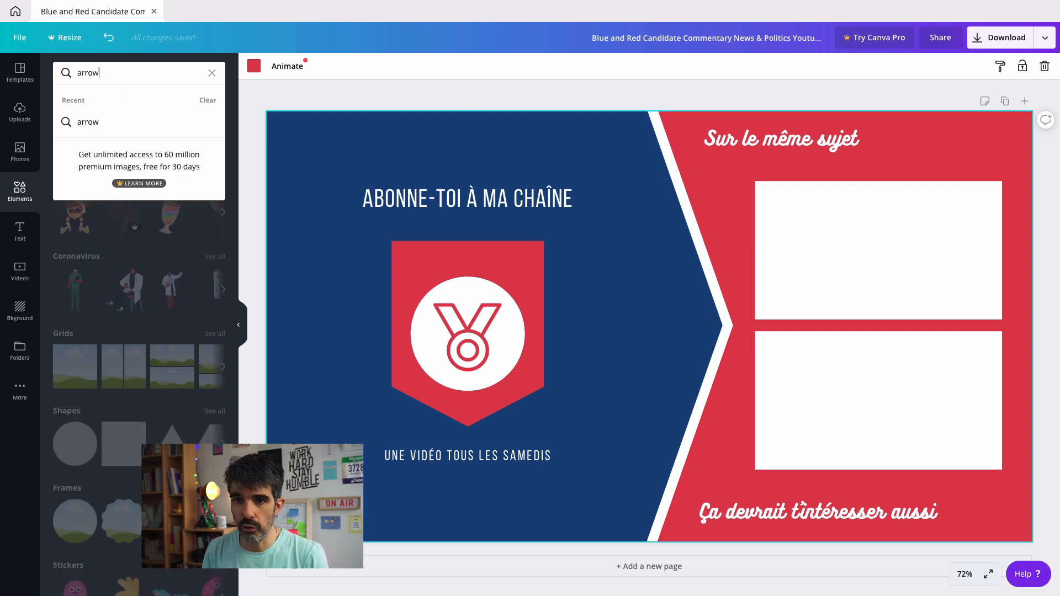
pyautogui.click(110, 121)
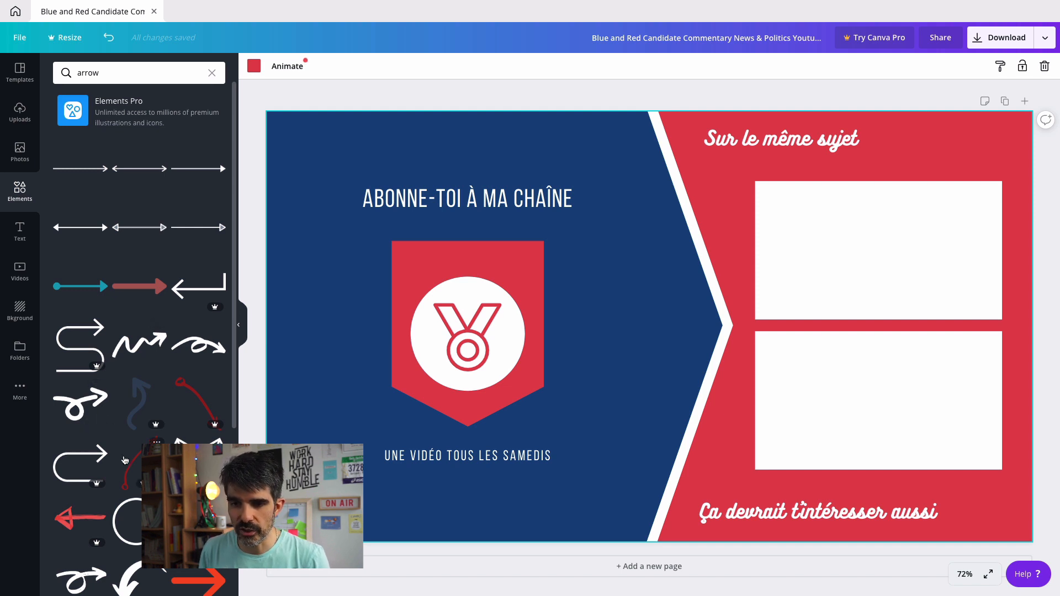
pyautogui.click(84, 410)
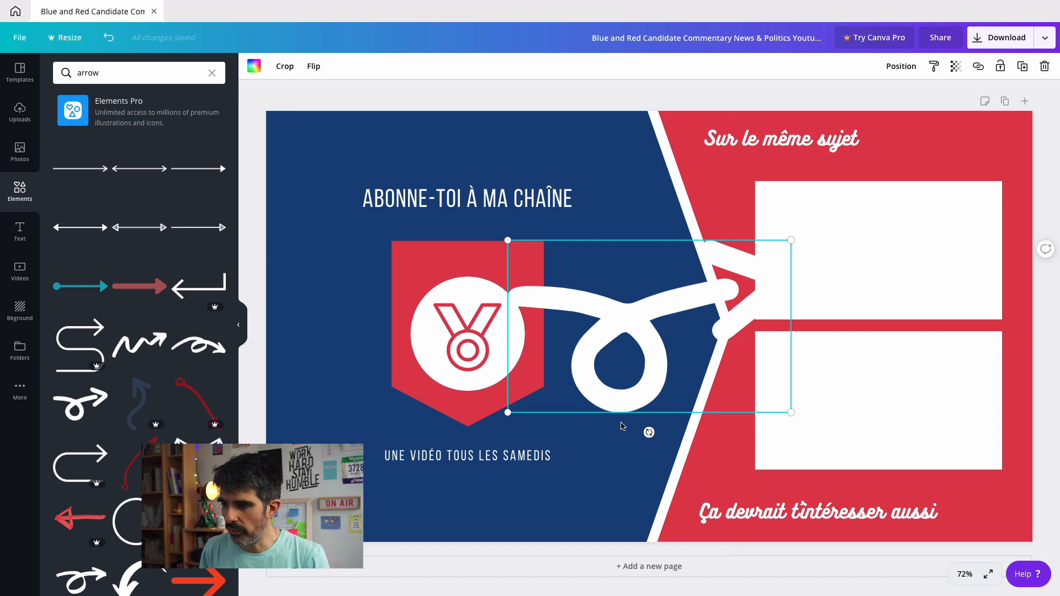
# Shrink and rotate the looped arrow, placing it after "Sur le même sujet" so it points down at the upper white box
pyautogui.moveTo(508, 413); pyautogui.dragTo(625, 354)
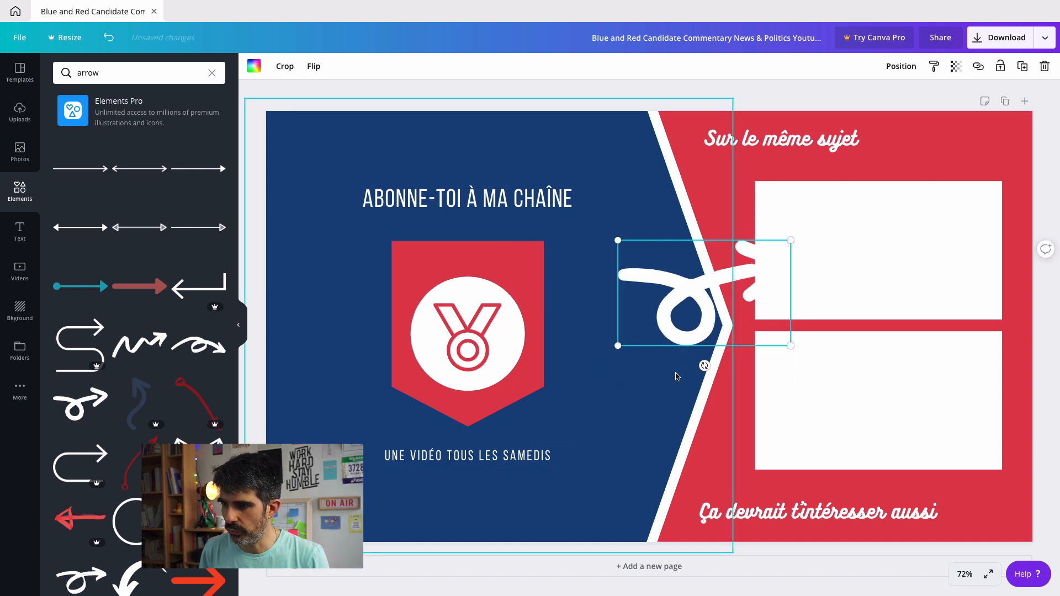
pyautogui.moveTo(703, 363); pyautogui.dragTo(637, 319)
pyautogui.moveTo(686, 394); pyautogui.dragTo(709, 262)
pyautogui.moveTo(720, 224); pyautogui.dragTo(878, 133)
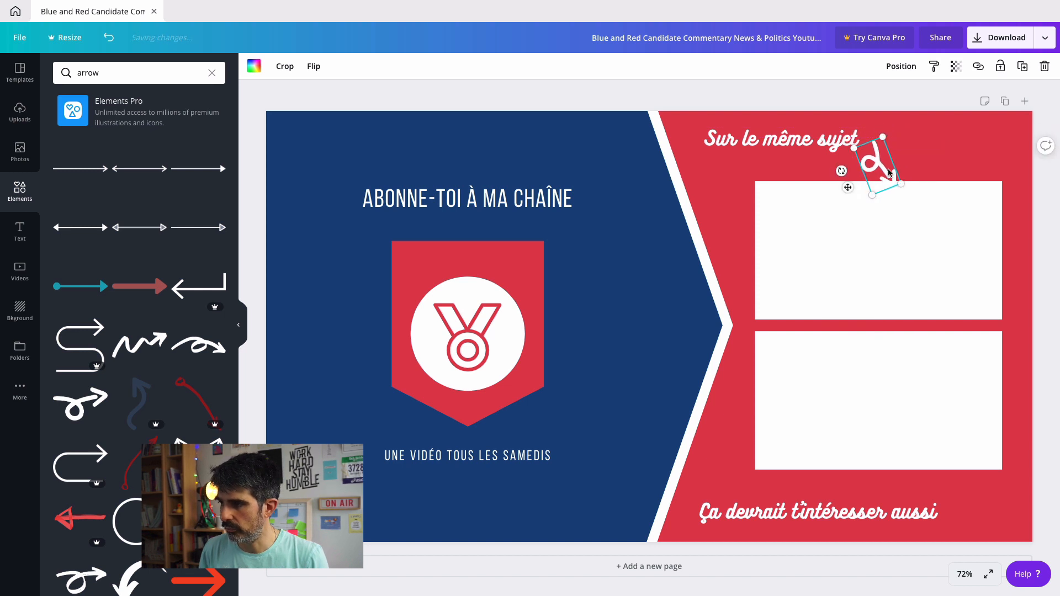
pyautogui.moveTo(888, 177); pyautogui.dragTo(889, 169)
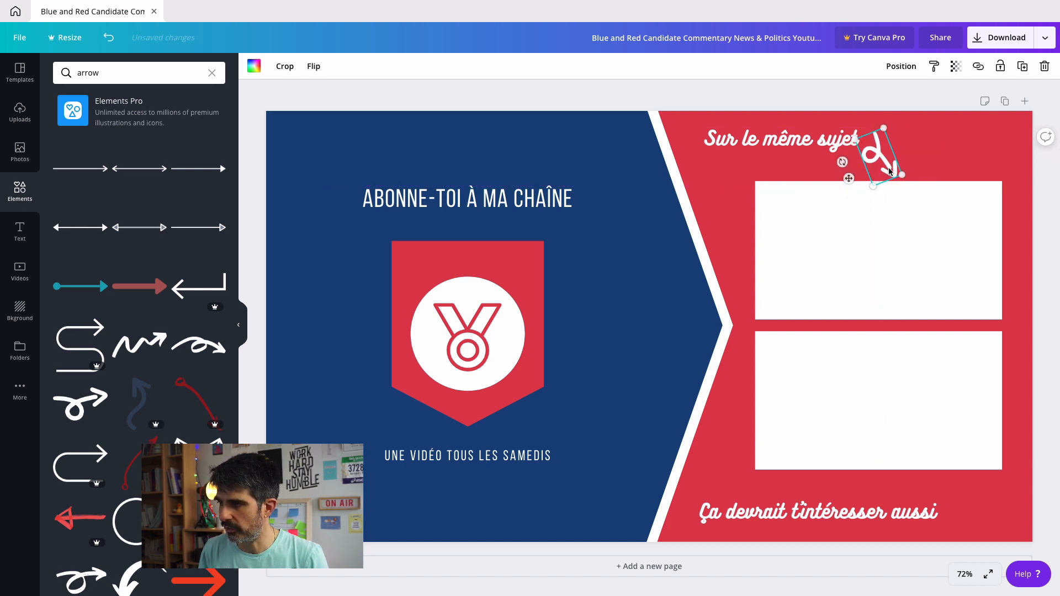
pyautogui.click(808, 157)
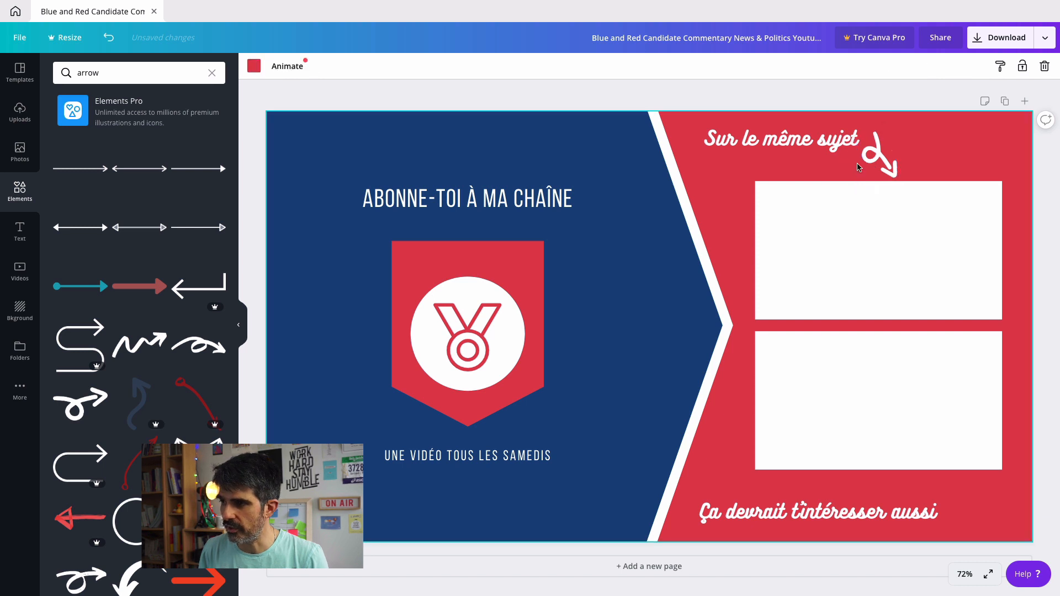
# Duplicate the looped arrow and place the copy after "Ça devrait t'intéresser aussi", pointing up at the lower white box
pyautogui.click(872, 173)
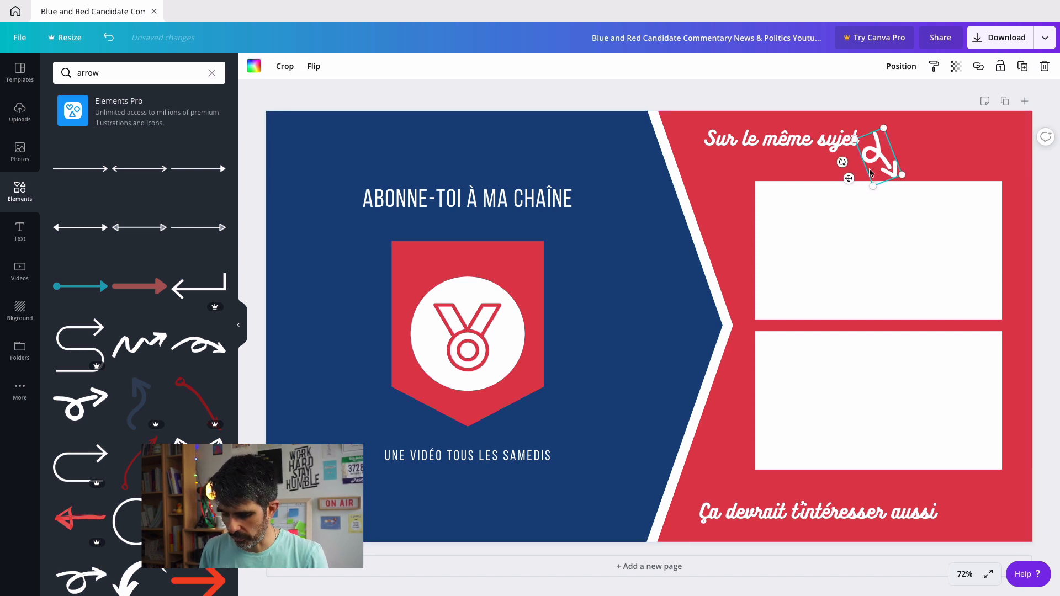
pyautogui.press('super+c')
pyautogui.press('super+c')
pyautogui.press('super+v')
pyautogui.moveTo(884, 169); pyautogui.dragTo(902, 519)
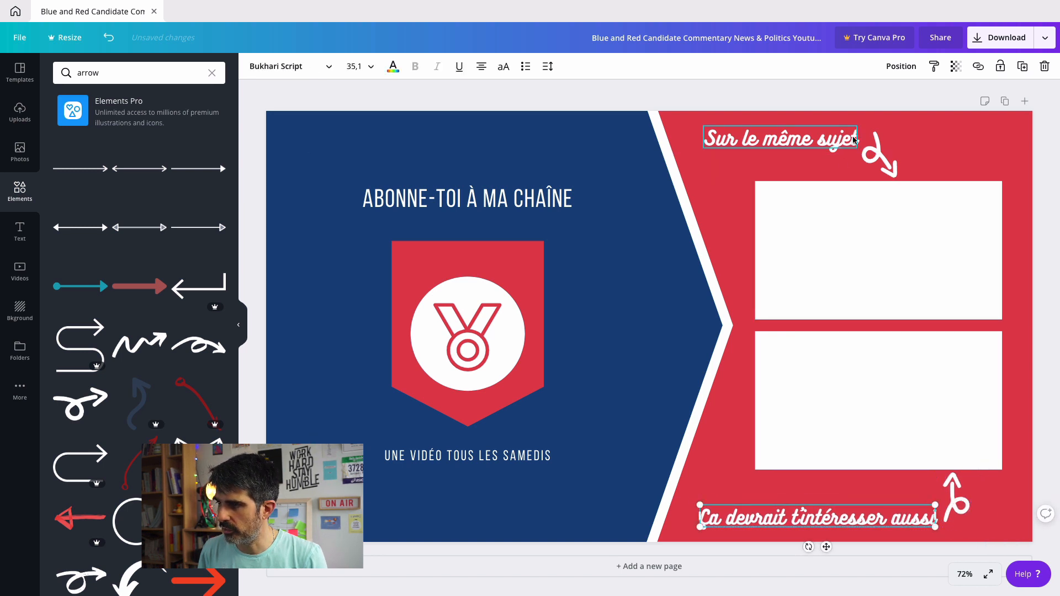
# Rotate the arrow beside "Sur le même sujet" slightly counterclockwise
pyautogui.click(878, 144)
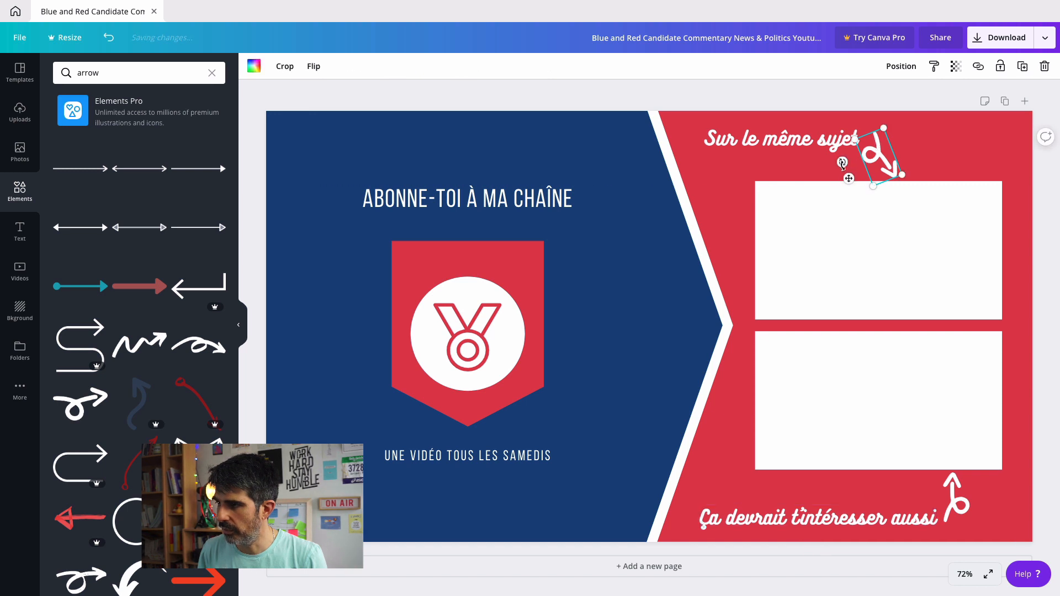
pyautogui.moveTo(842, 162); pyautogui.dragTo(844, 169)
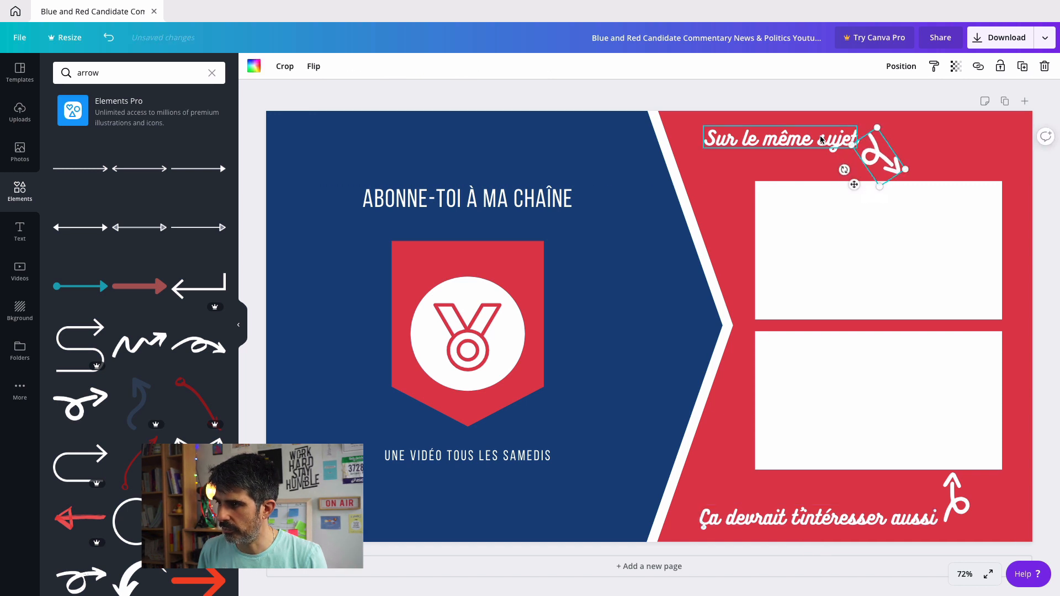
pyautogui.click(802, 166)
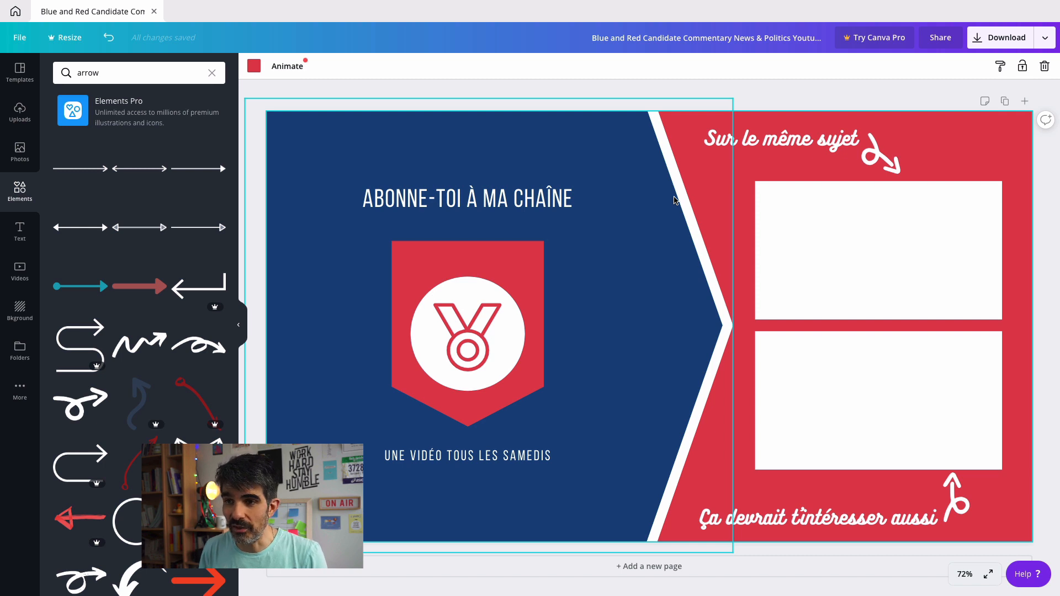
# Download the finished outro as a PNG at 1920 x 1080 px and check the Downloads folder for the file
pyautogui.click(1006, 37)
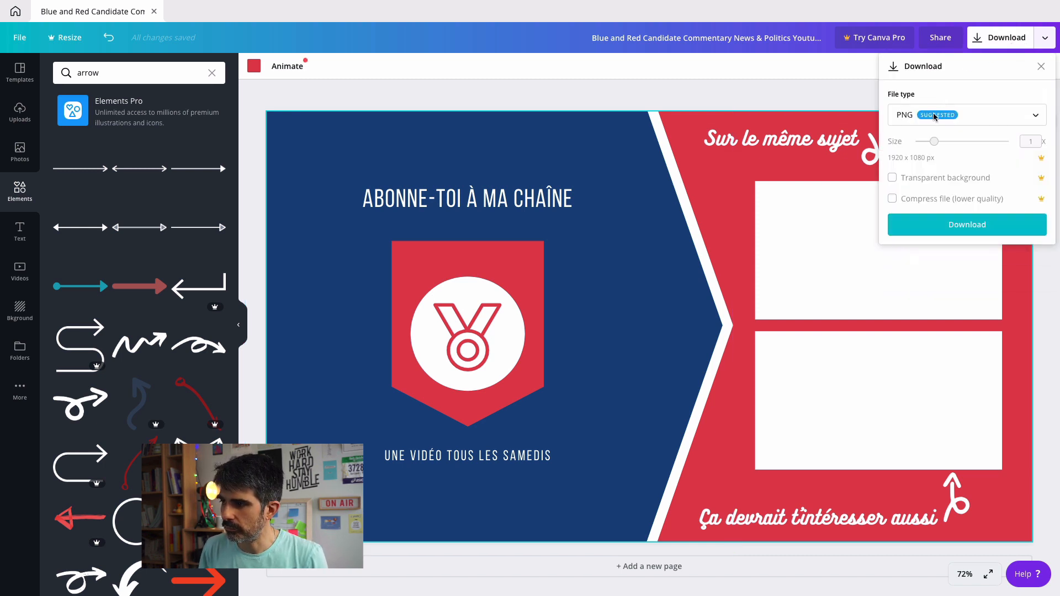
pyautogui.click(926, 222)
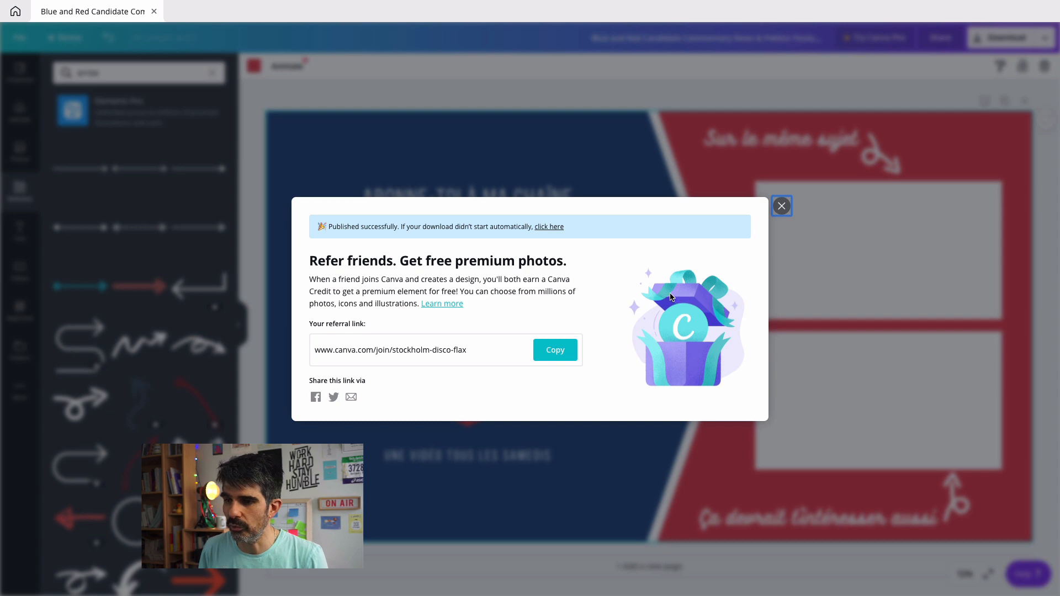
pyautogui.click(787, 211)
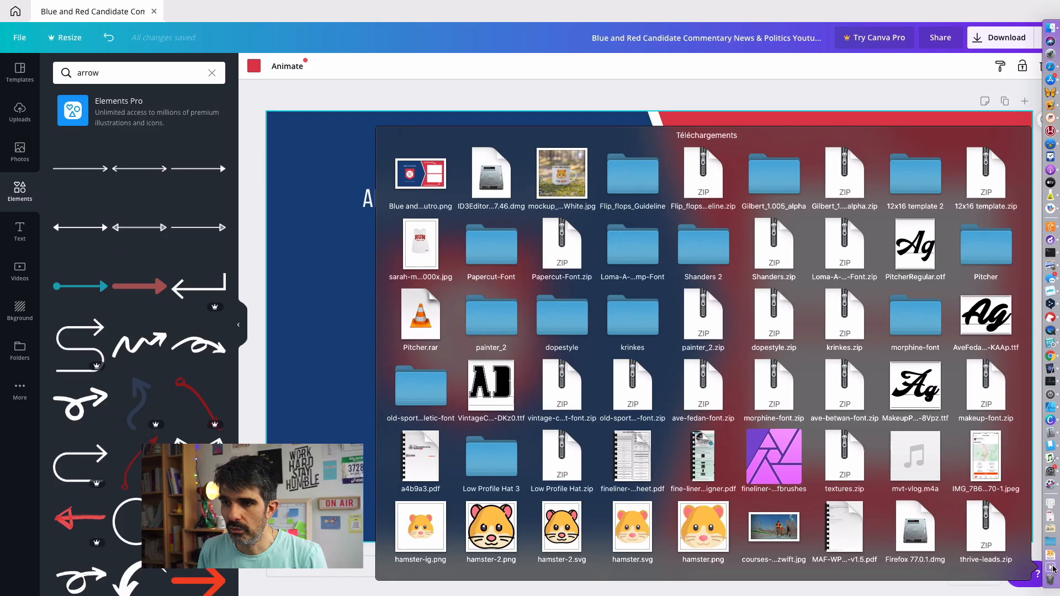
pyautogui.click(1053, 570)
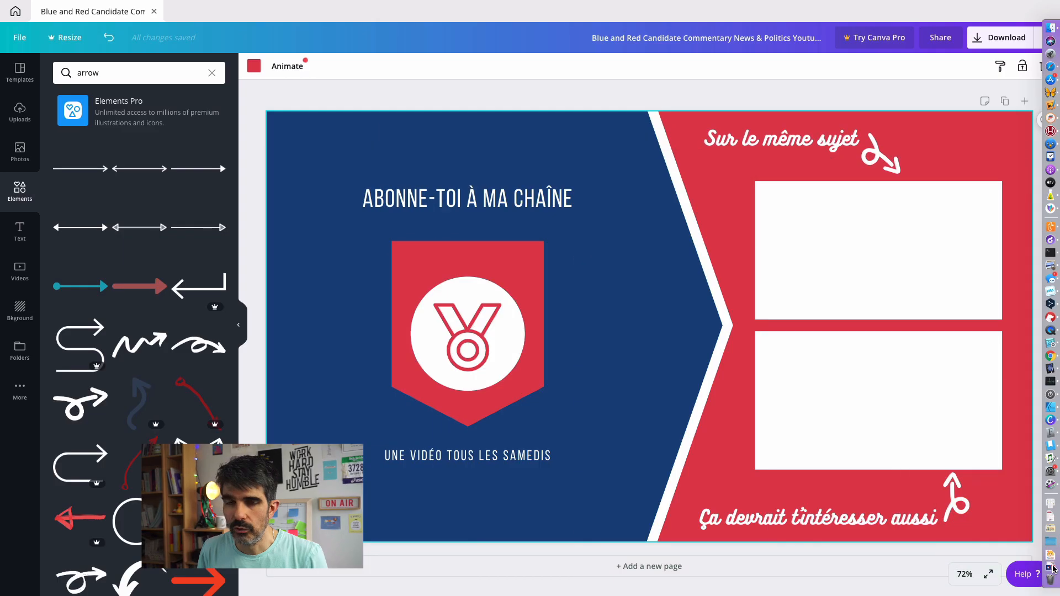
# Open the downloaded outro PNG from the Downloads folder to view it at full size
pyautogui.click(1053, 568)
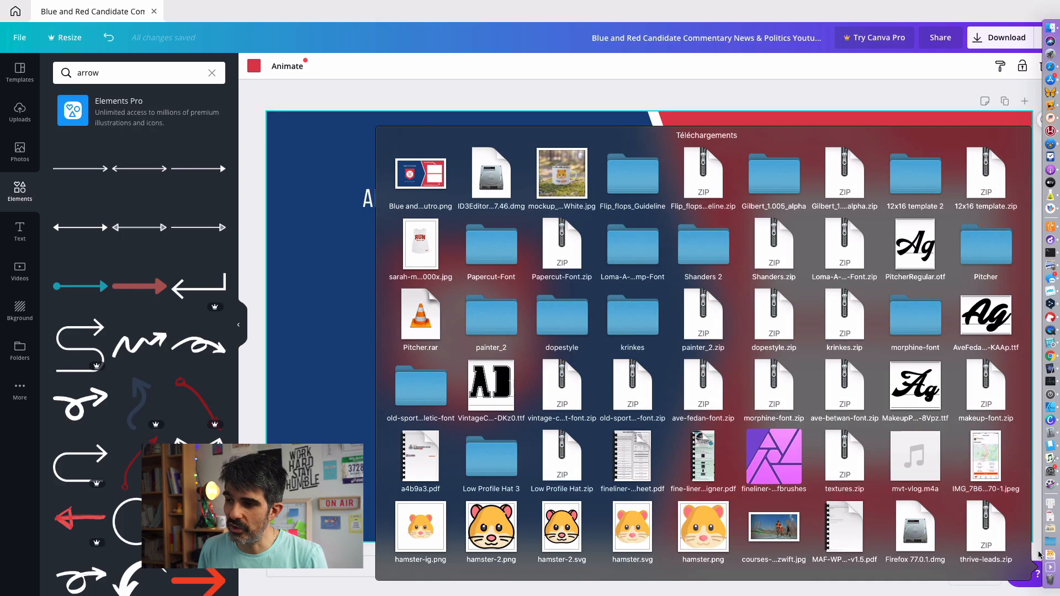
pyautogui.click(428, 215)
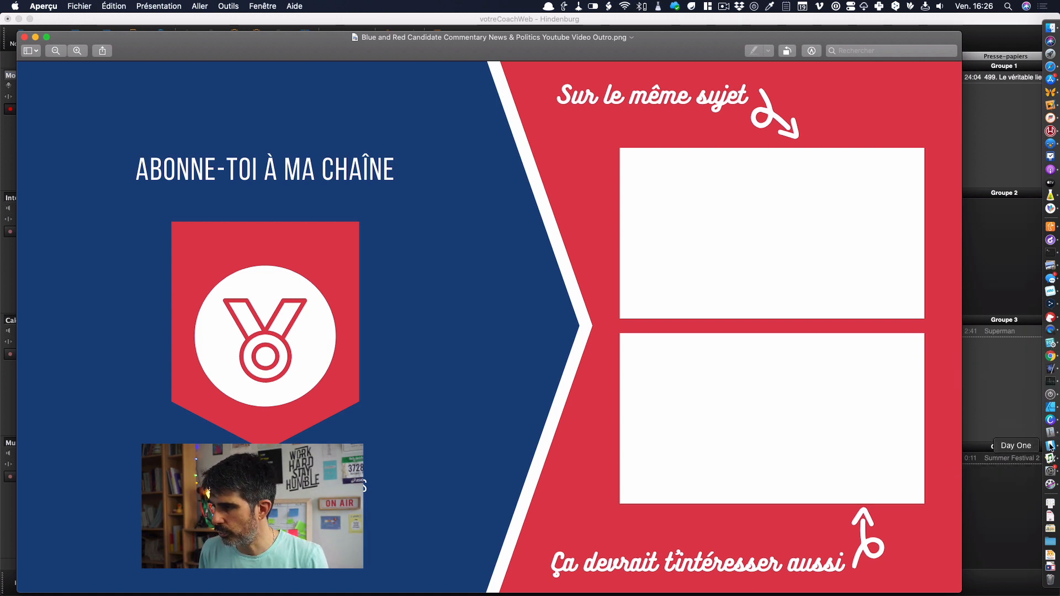
# Switch to ScreenFlow and create a new empty document
pyautogui.click(1051, 484)
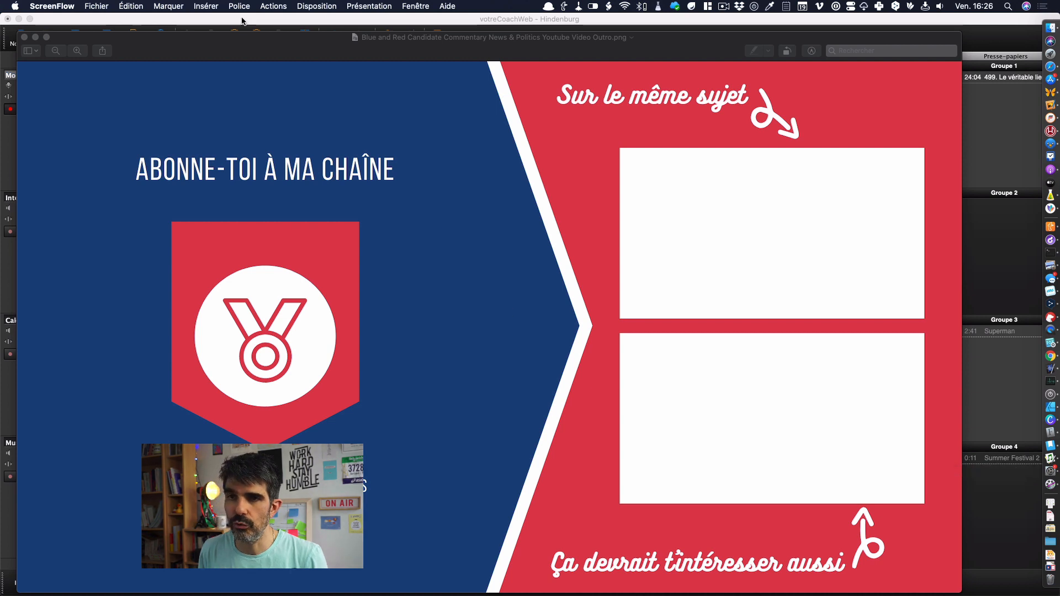
pyautogui.click(96, 6)
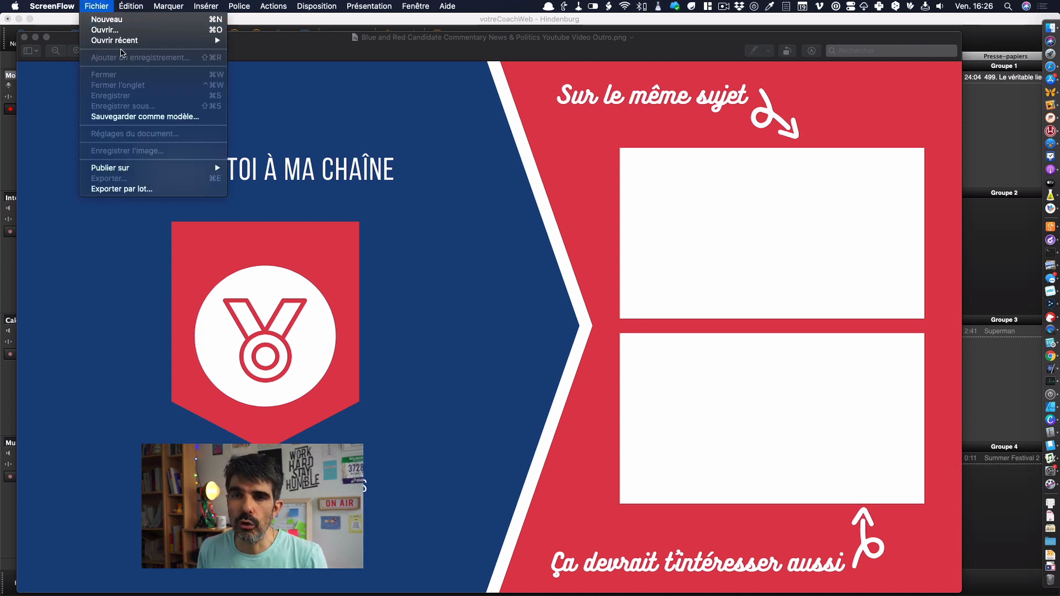
pyautogui.click(110, 20)
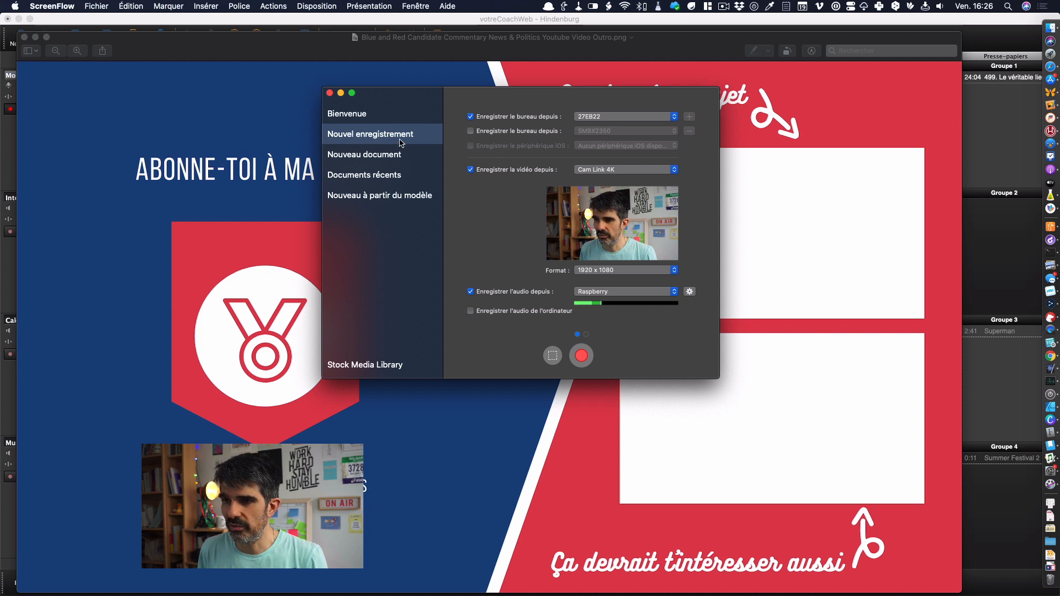
pyautogui.click(390, 154)
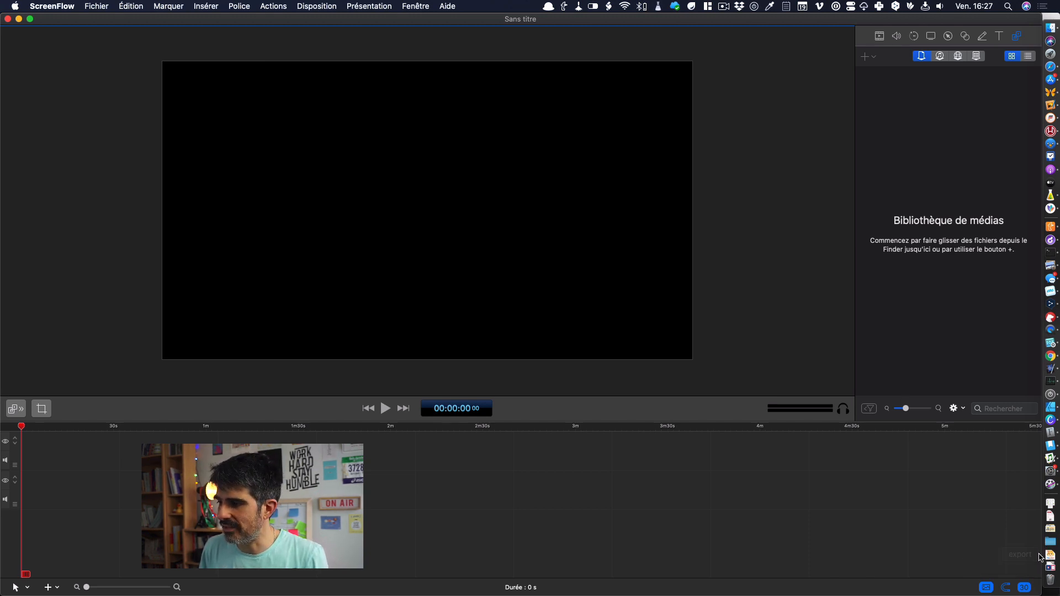
# Add the outro PNG from the Downloads folder to the timeline and show its frame in the canvas
pyautogui.click(1055, 569)
pyautogui.moveTo(447, 214); pyautogui.dragTo(230, 441)
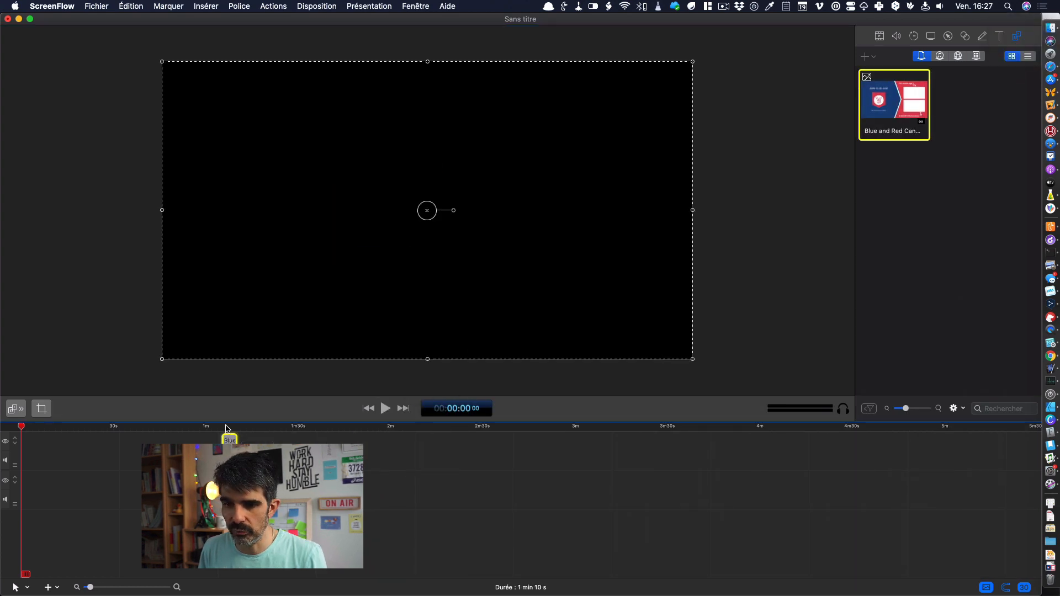
pyautogui.click(226, 428)
pyautogui.click(221, 379)
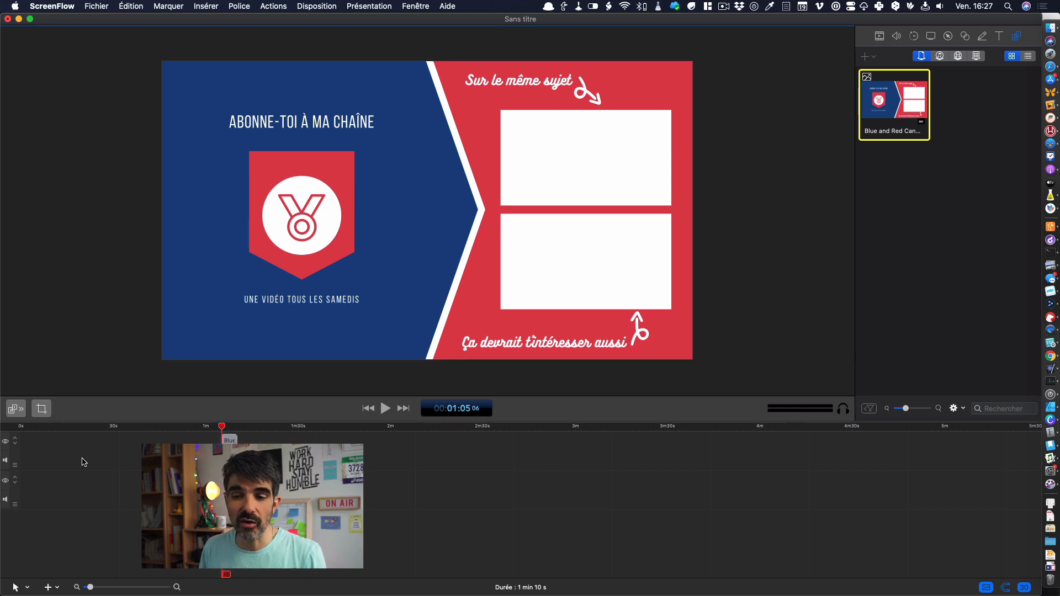
# Place the outro image directly after the shortened habitudes-vente.mp4 clip and make it last 7 s
pyautogui.moveTo(230, 448); pyautogui.dragTo(98, 448)
pyautogui.click(92, 429)
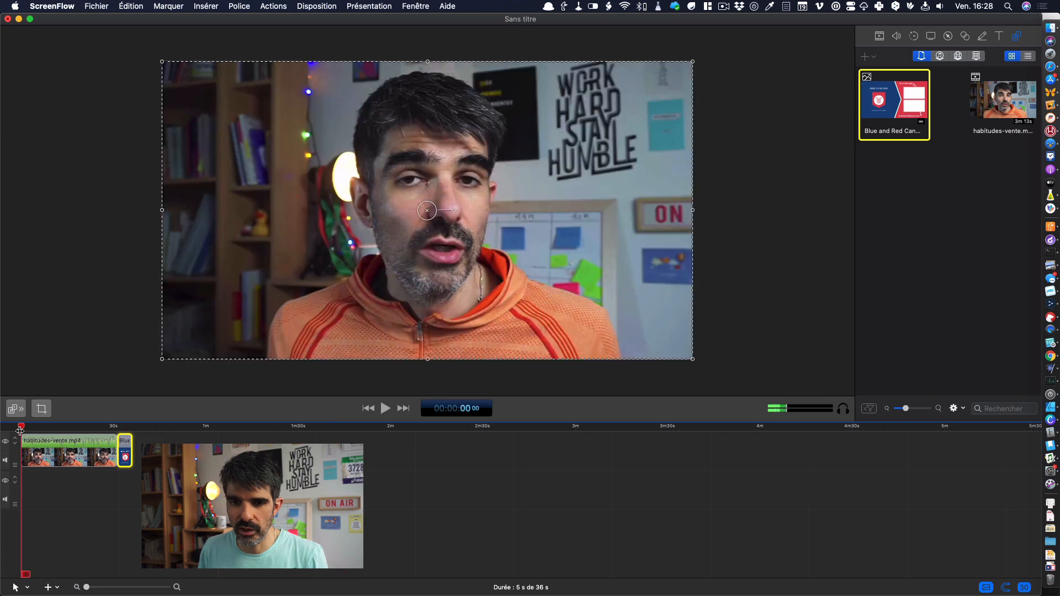
pyautogui.moveTo(22, 426); pyautogui.dragTo(102, 426)
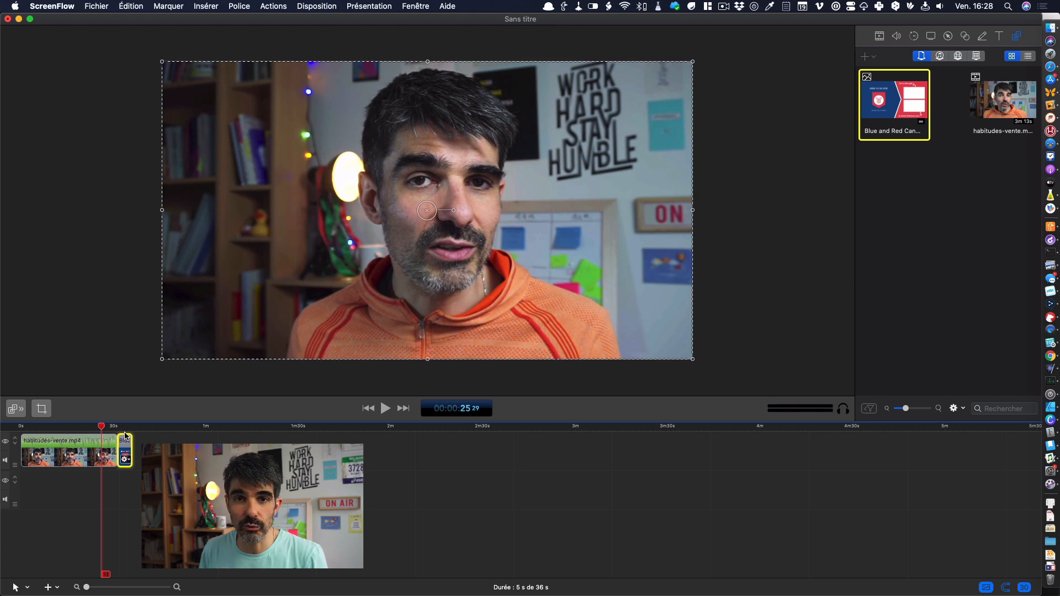
pyautogui.moveTo(125, 436); pyautogui.dragTo(87, 448)
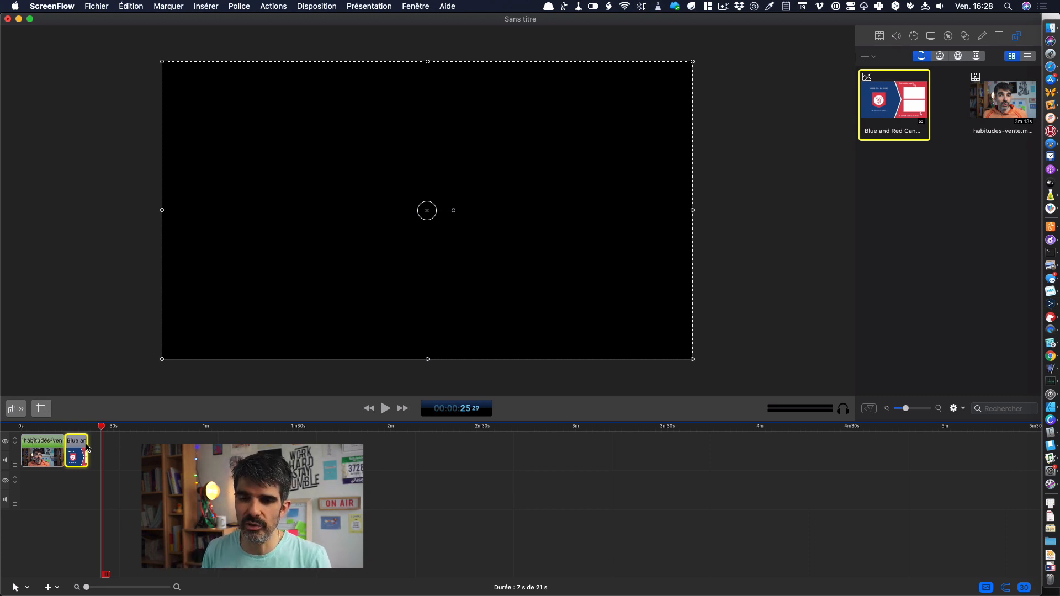
# Check the outro's frame at 15 s in the timeline and start exporting the edited video
pyautogui.click(70, 426)
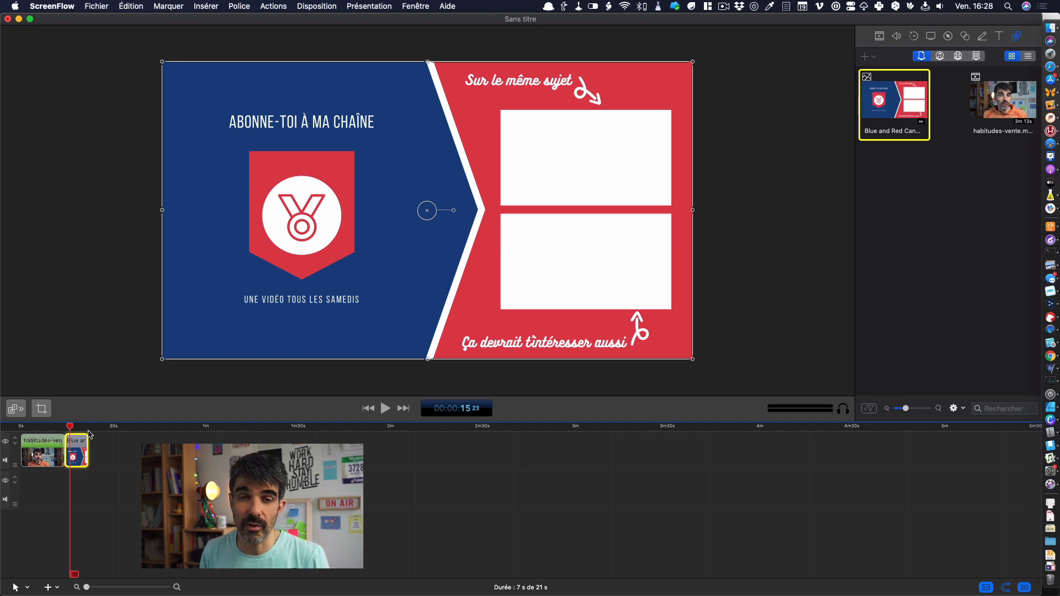
pyautogui.click(88, 432)
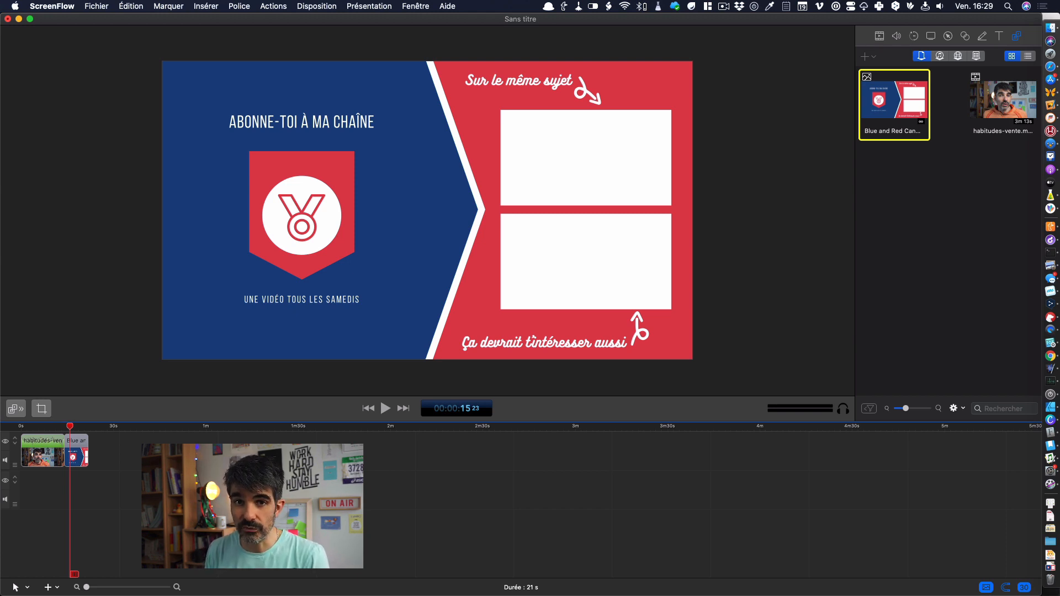
pyautogui.click(96, 6)
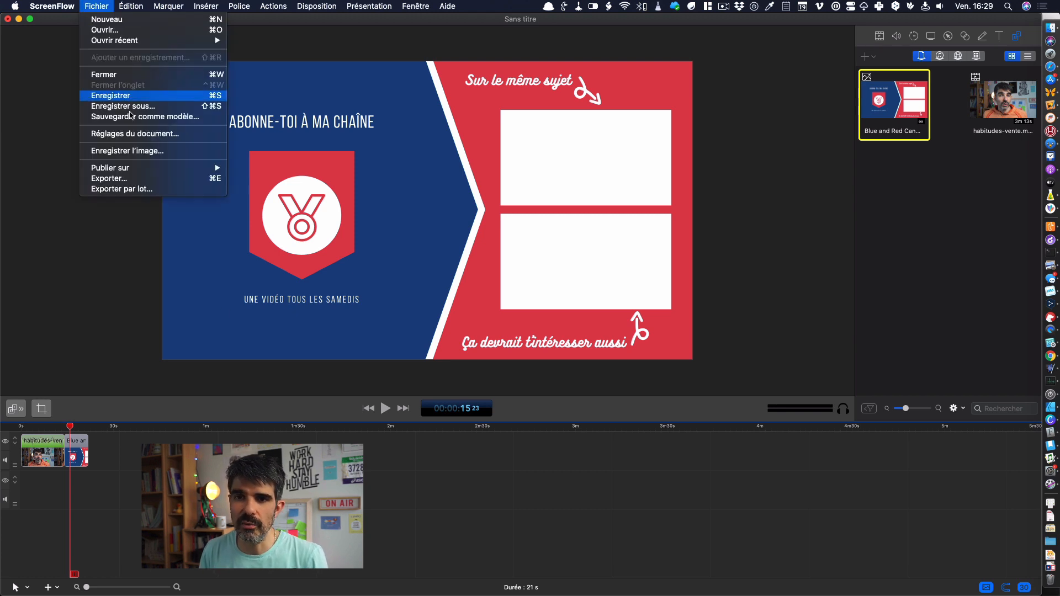
pyautogui.click(147, 179)
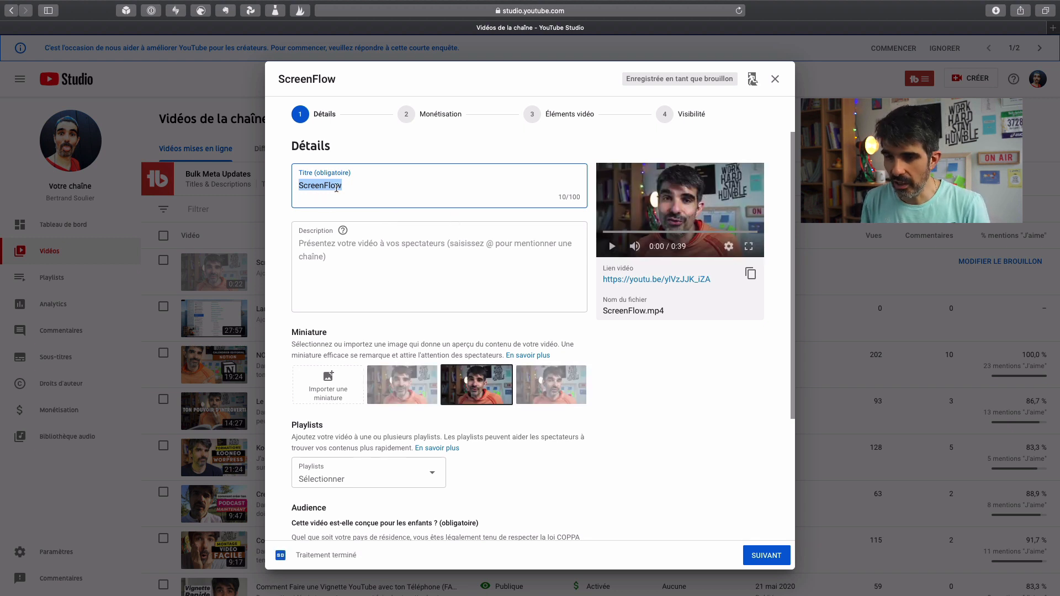
# In YouTube Studio, review the uploaded ScreenFlow video's details, including the additional options down to comments and ratings
pyautogui.scroll(-3, 375, 324)
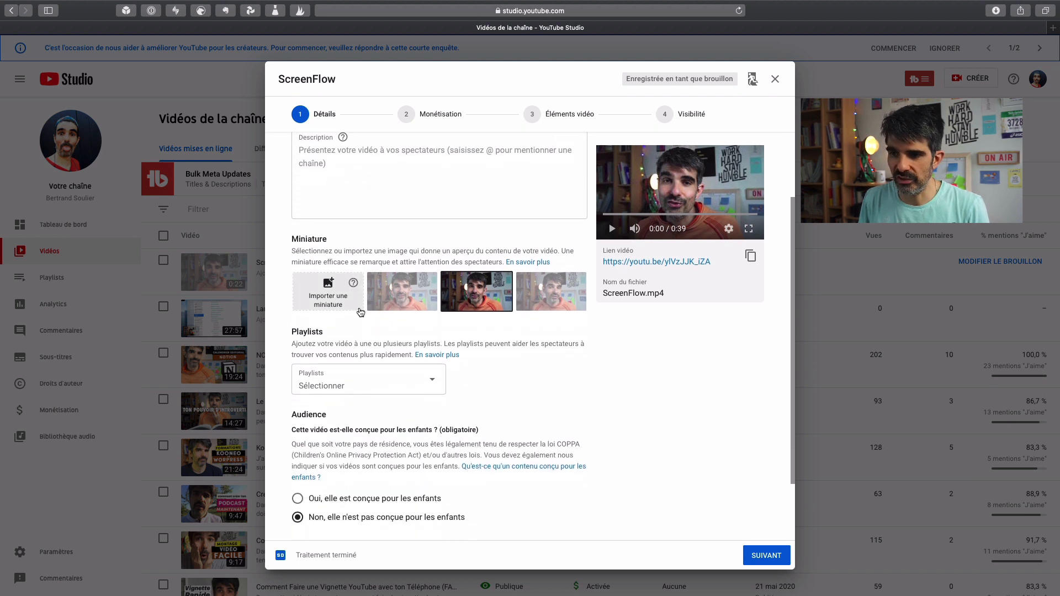
pyautogui.scroll(-3, 364, 387)
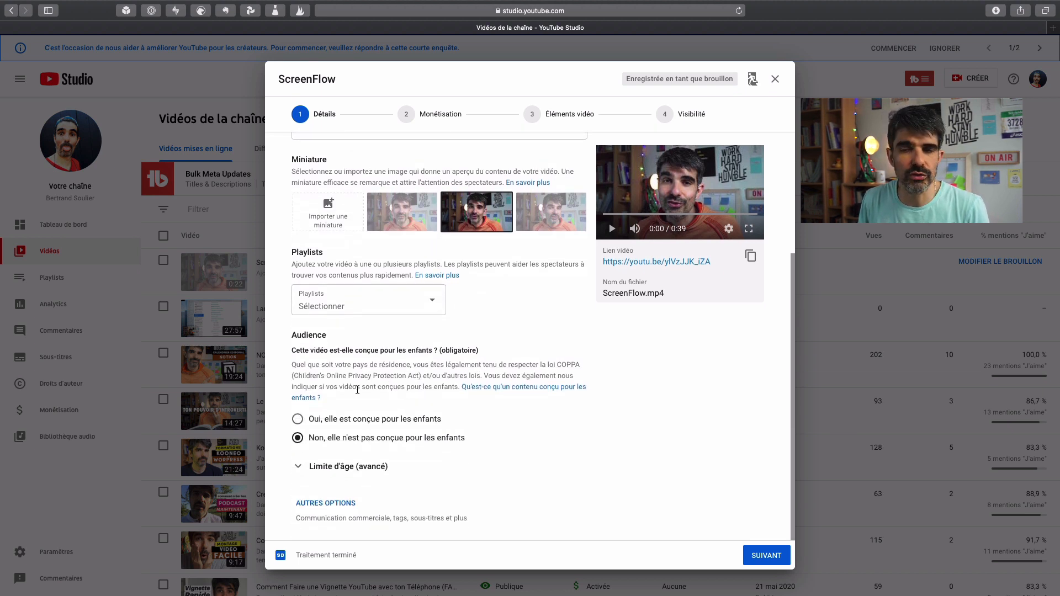
pyautogui.click(332, 504)
pyautogui.scroll(-10, 413, 498)
pyautogui.scroll(-3, 411, 497)
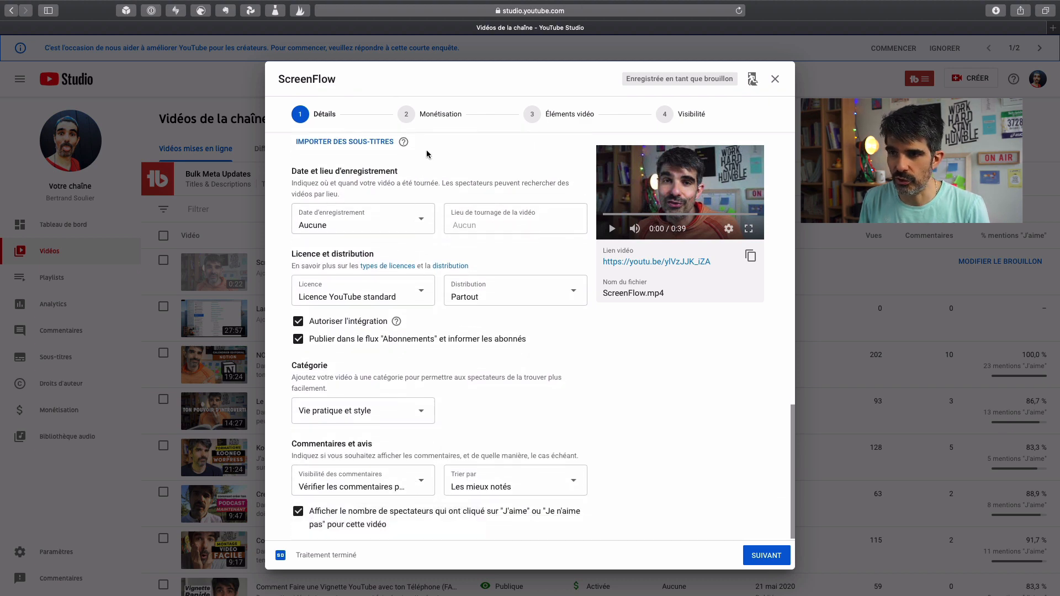
# Start adding an end screen to the video and move the playhead to 31:19, where the outro begins
pyautogui.click(577, 114)
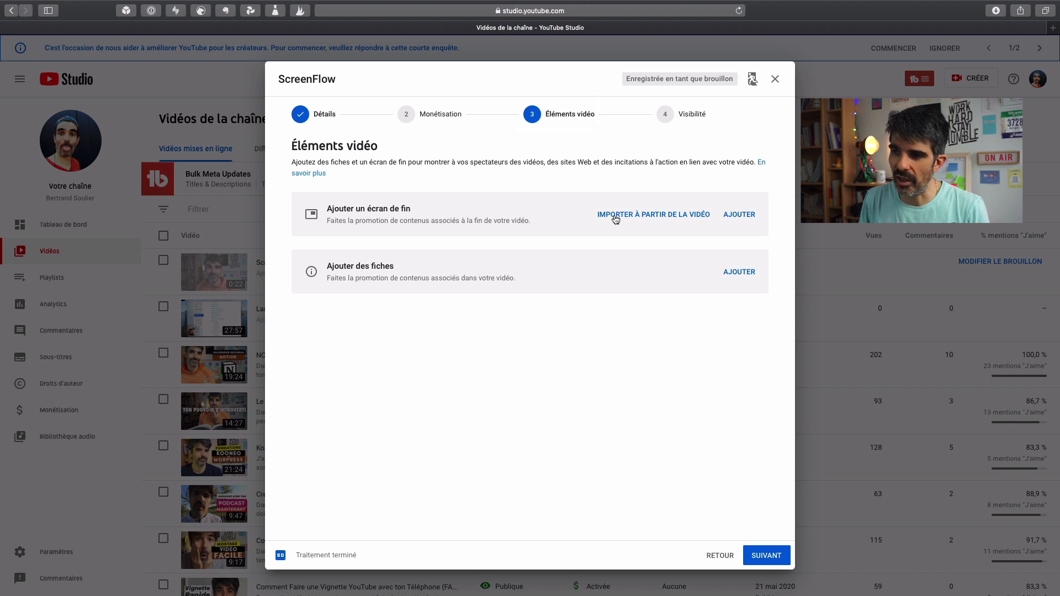
pyautogui.click(749, 212)
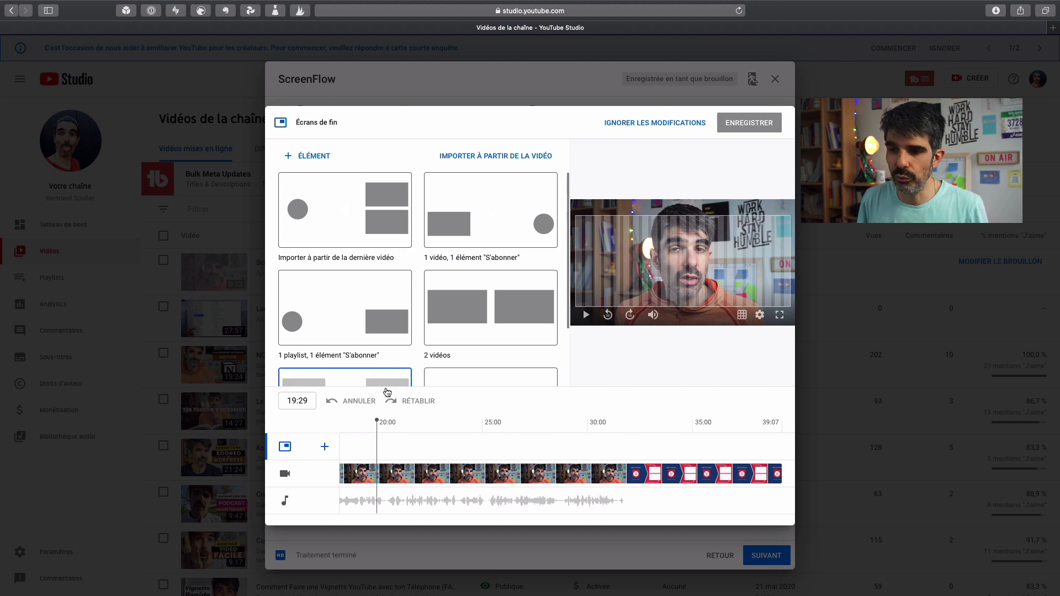
pyautogui.moveTo(373, 422); pyautogui.dragTo(621, 439)
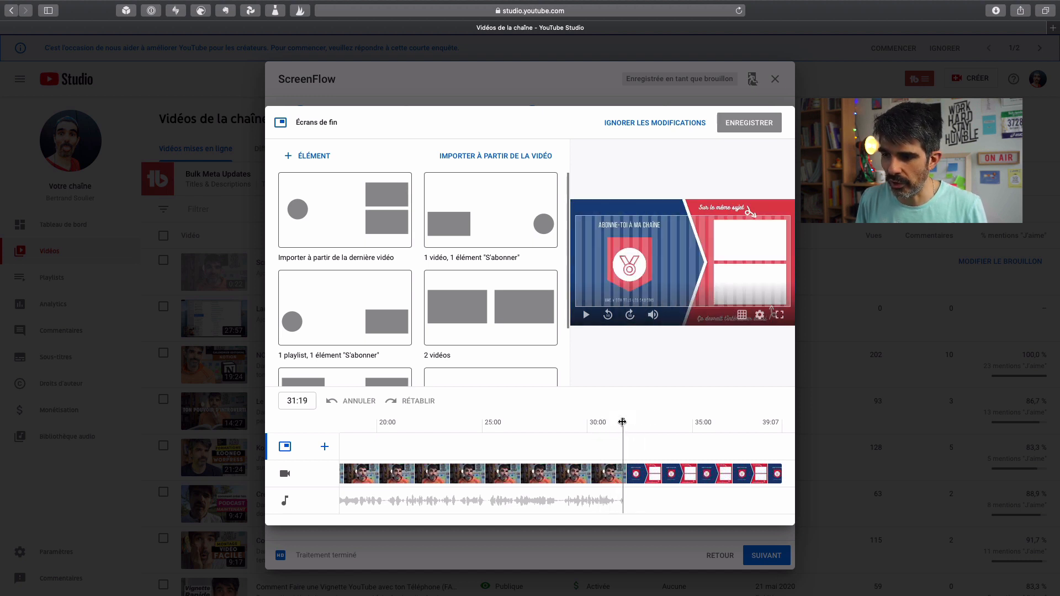
# Add a "S'abonner" element starting at 31:22 and place it over the white medal circle
pyautogui.click(314, 161)
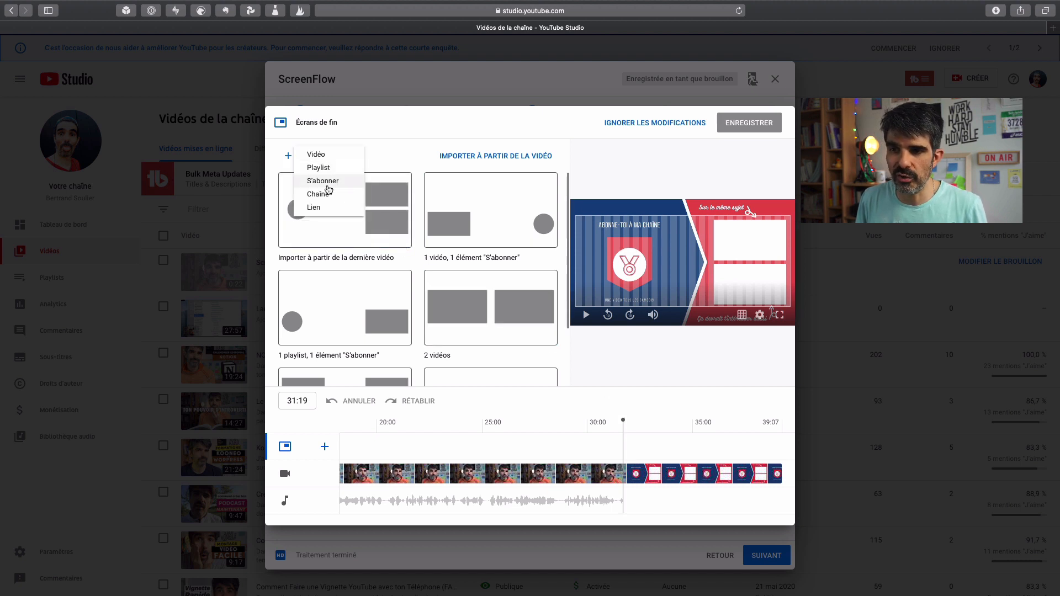
pyautogui.click(327, 184)
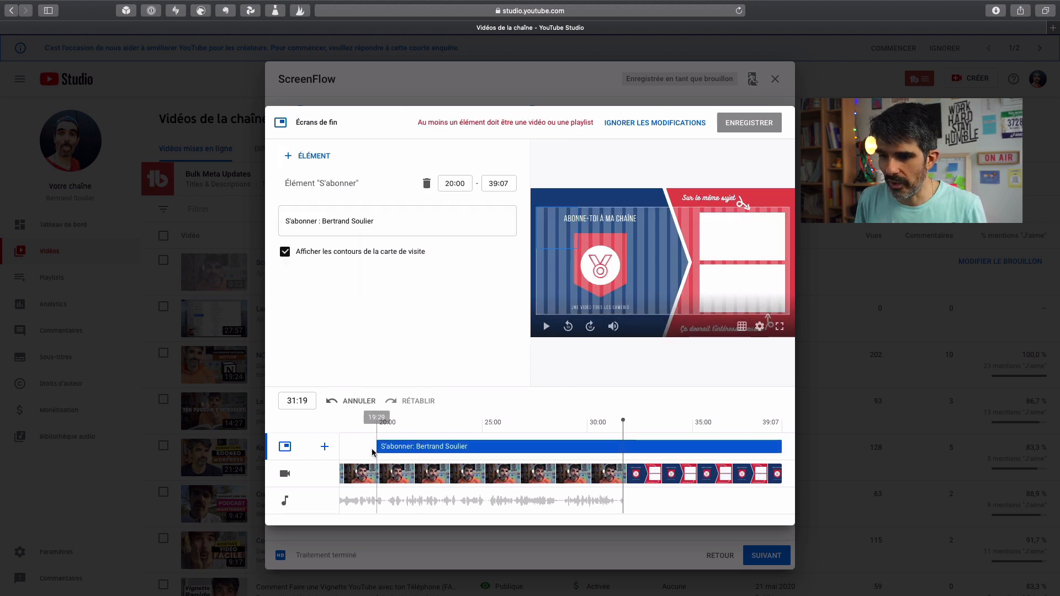
pyautogui.moveTo(376, 445); pyautogui.dragTo(623, 448)
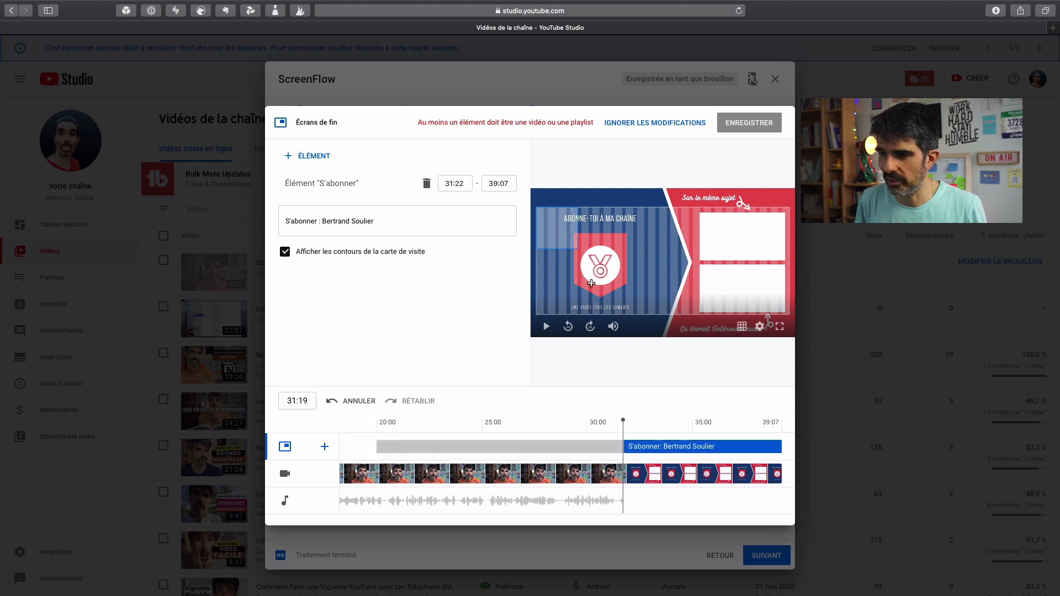
pyautogui.moveTo(561, 244); pyautogui.dragTo(608, 278)
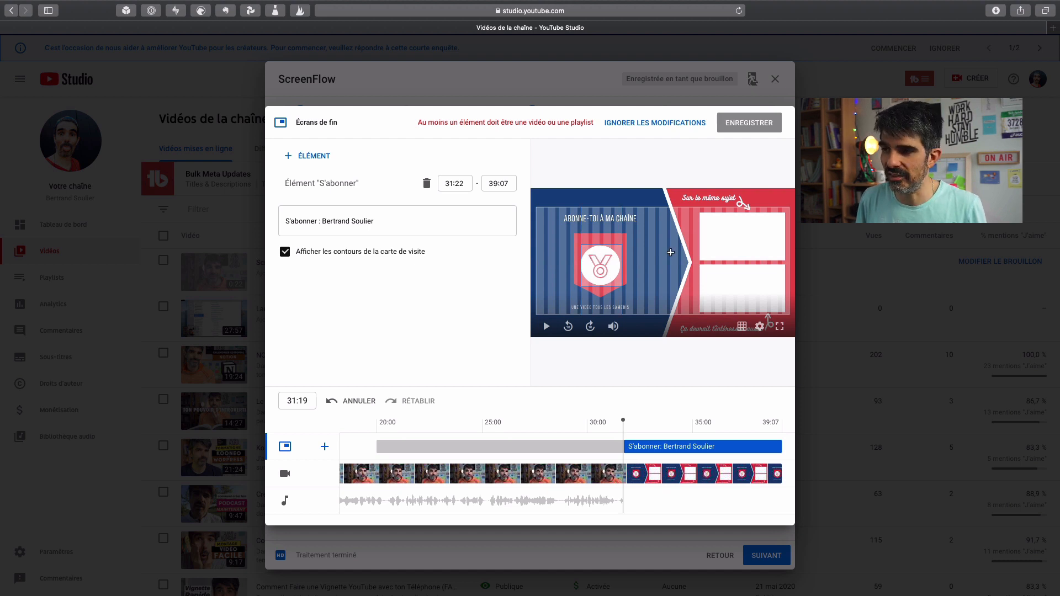
# Add the specific video "Comment Monter tes Vidéos et Podcasts VRAIMENT plus RAPIDEMENT" on the upper white box, starting at 31:22
pyautogui.click(312, 159)
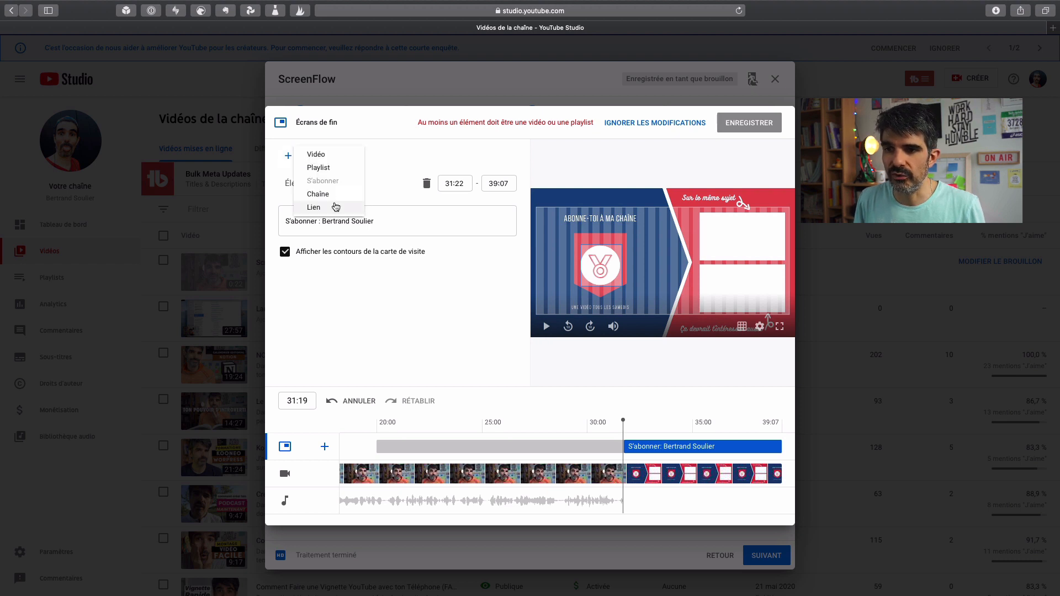
pyautogui.click(326, 156)
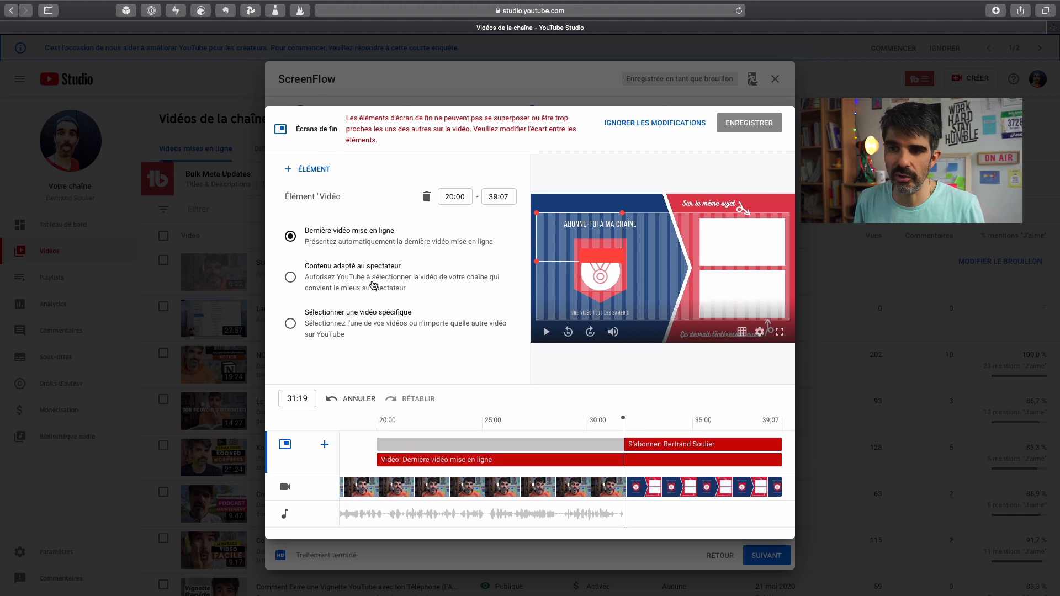
pyautogui.click(355, 316)
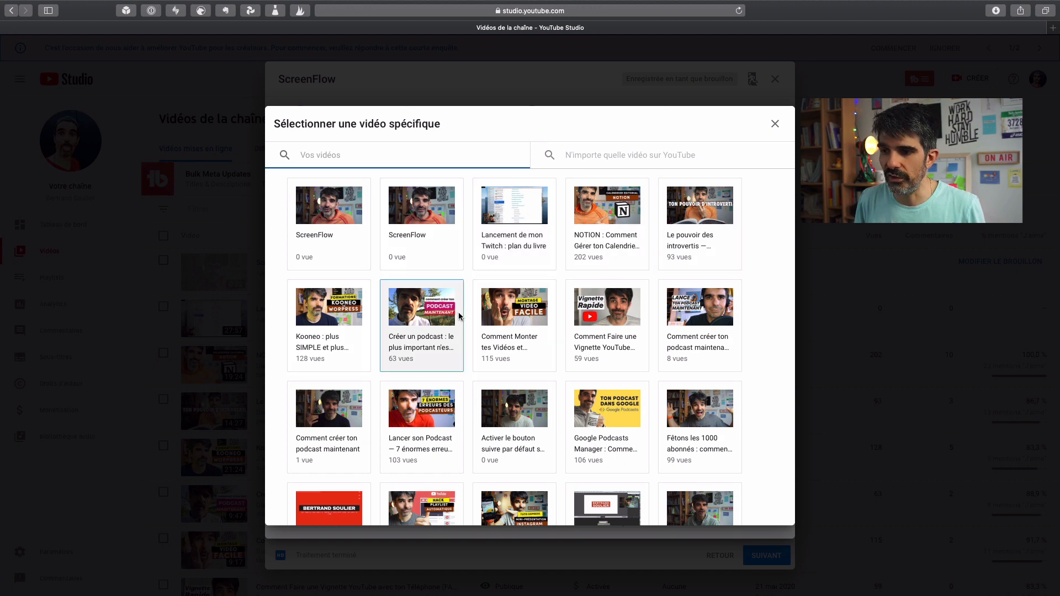
pyautogui.click(505, 316)
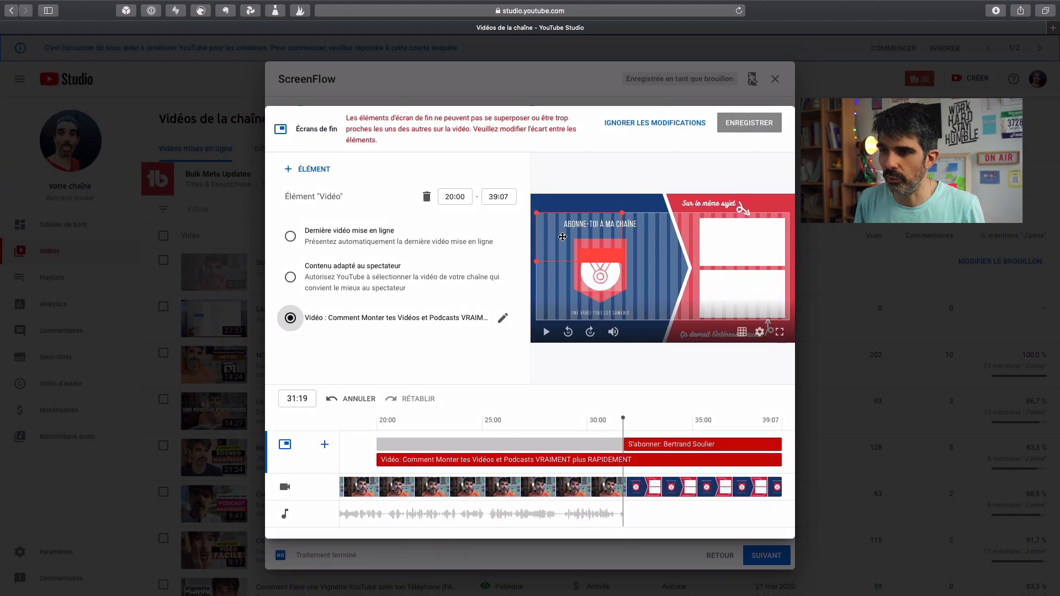
pyautogui.moveTo(563, 237); pyautogui.dragTo(726, 243)
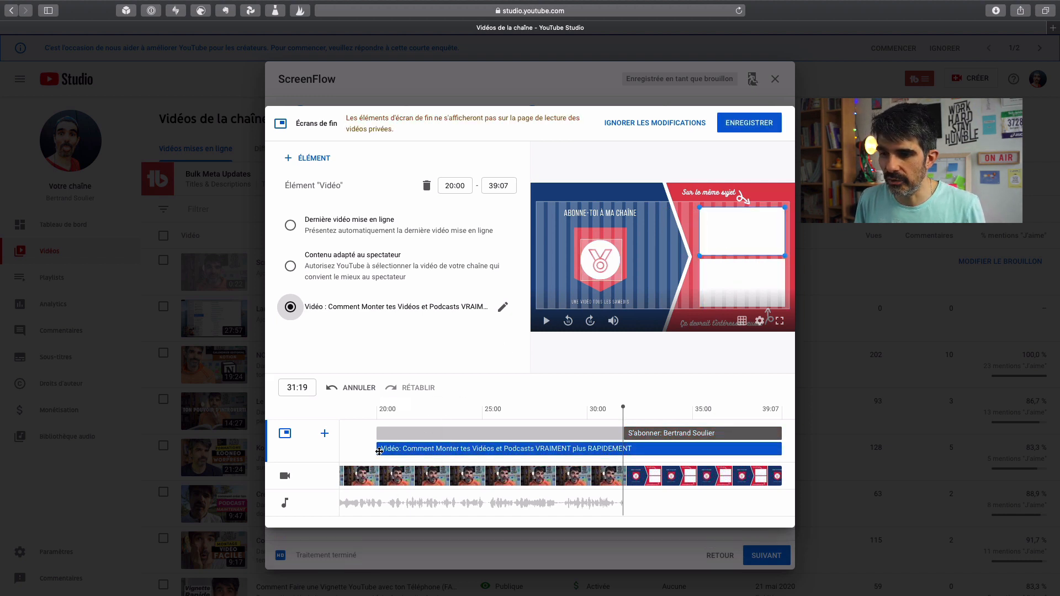
pyautogui.moveTo(378, 449); pyautogui.dragTo(623, 453)
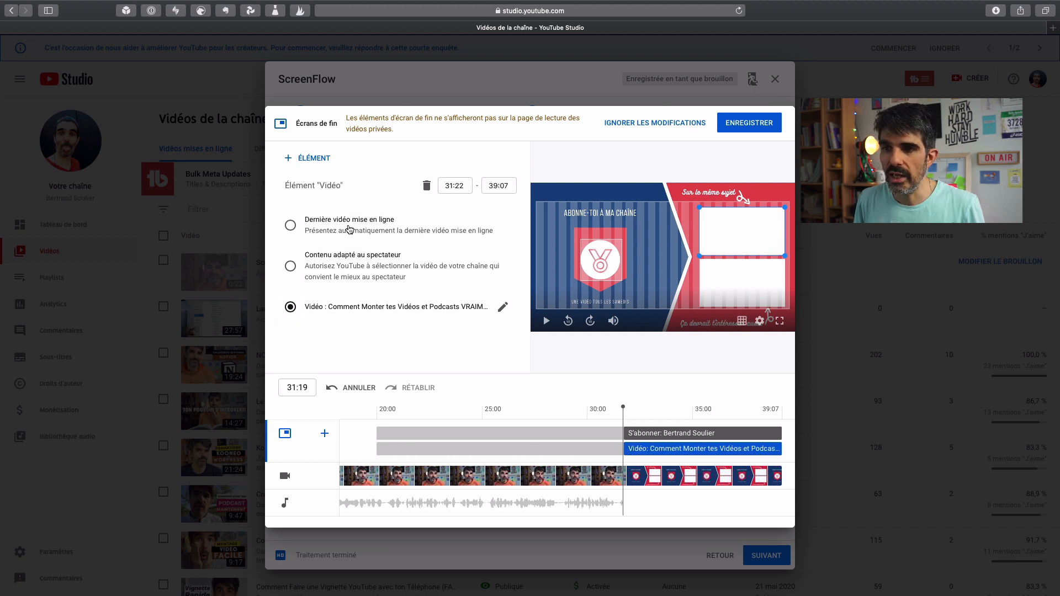
# Add a "Contenu adapté au spectateur" video element on the lower white box, starting at 31:22
pyautogui.click(311, 159)
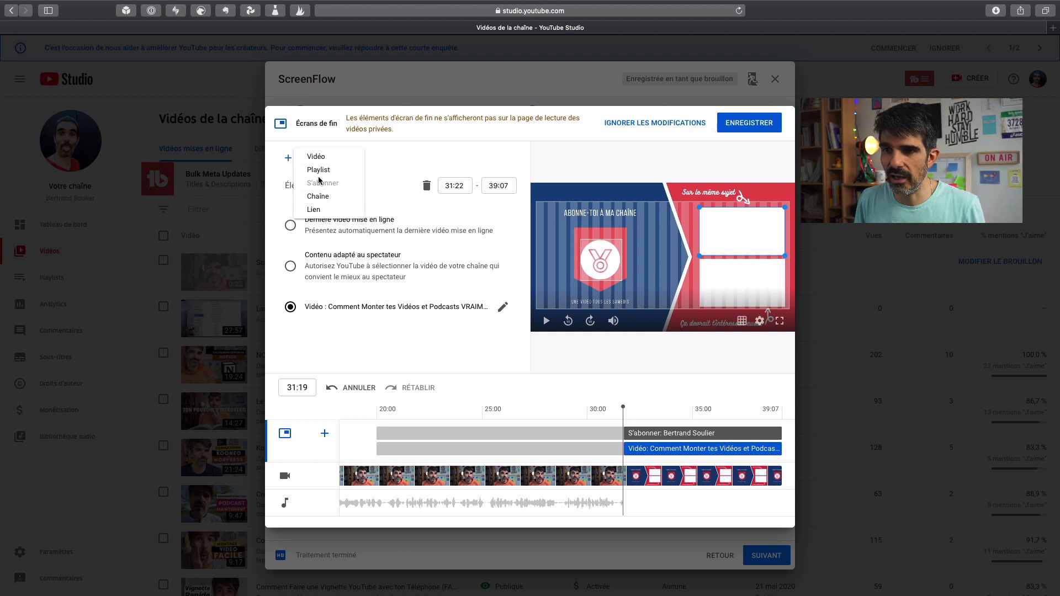
pyautogui.click(319, 159)
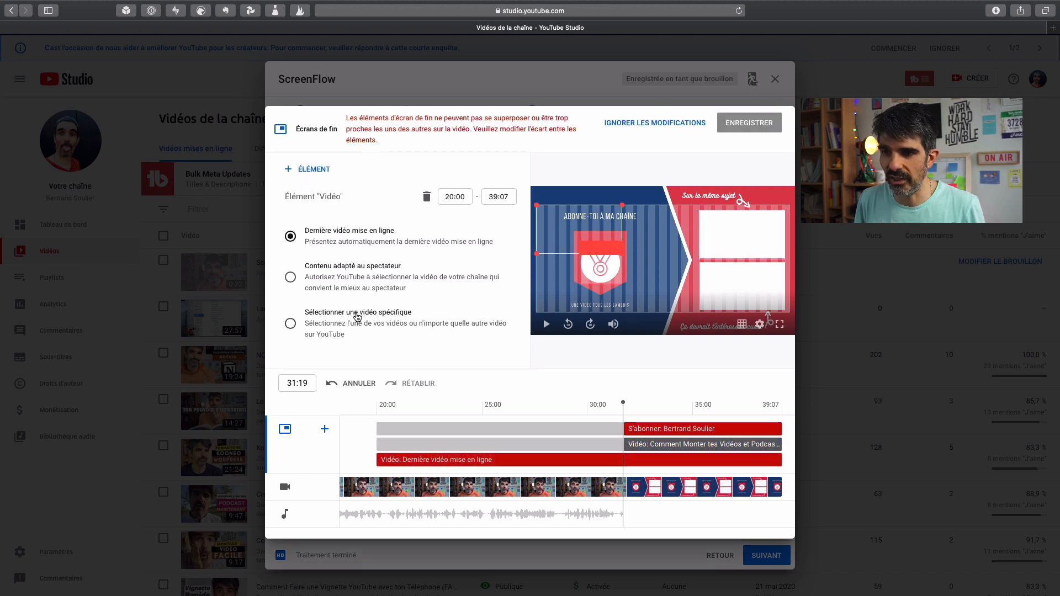
pyautogui.click(291, 278)
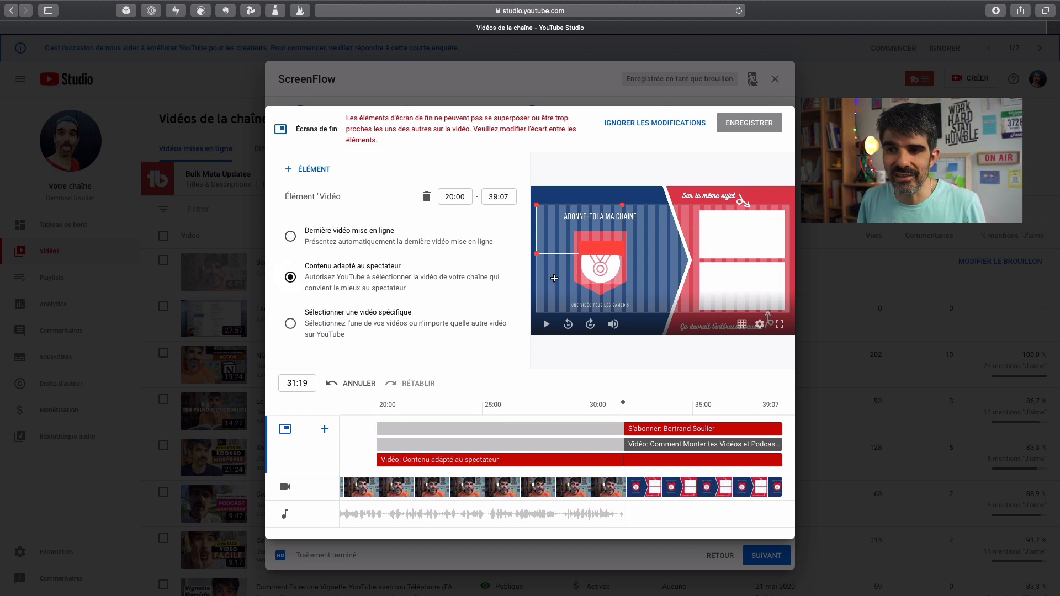
pyautogui.moveTo(555, 278); pyautogui.dragTo(729, 284)
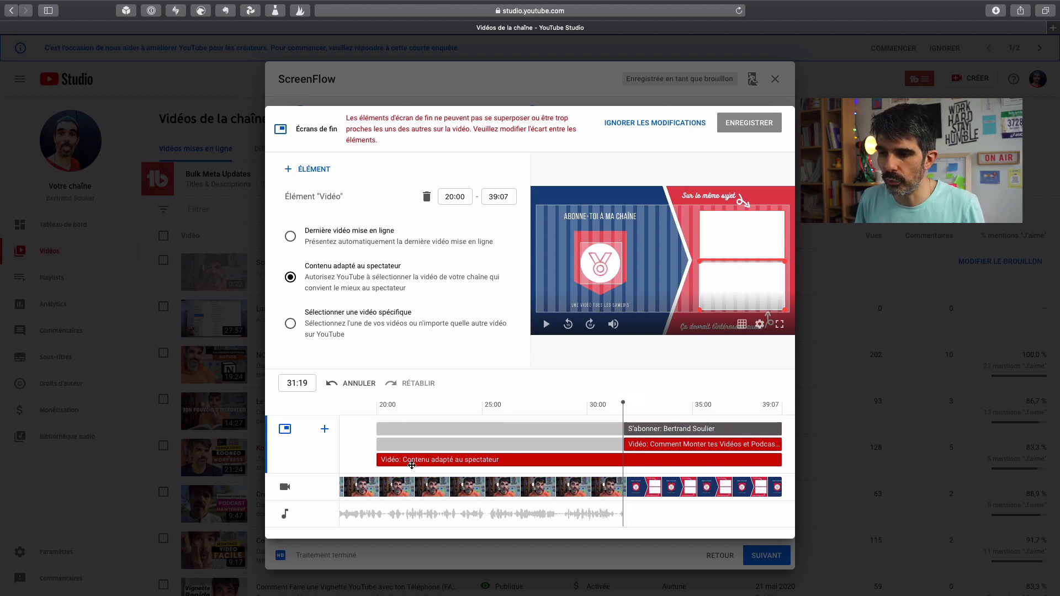
pyautogui.moveTo(378, 460); pyautogui.dragTo(624, 484)
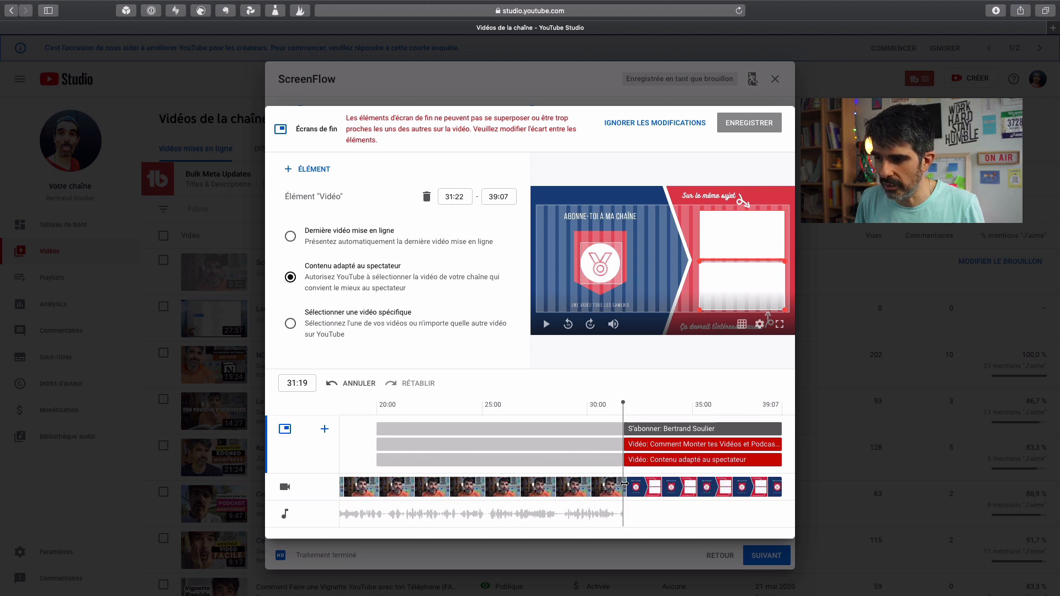
# Play the outro preview to check how the end-screen elements line up with the background image
pyautogui.click(547, 324)
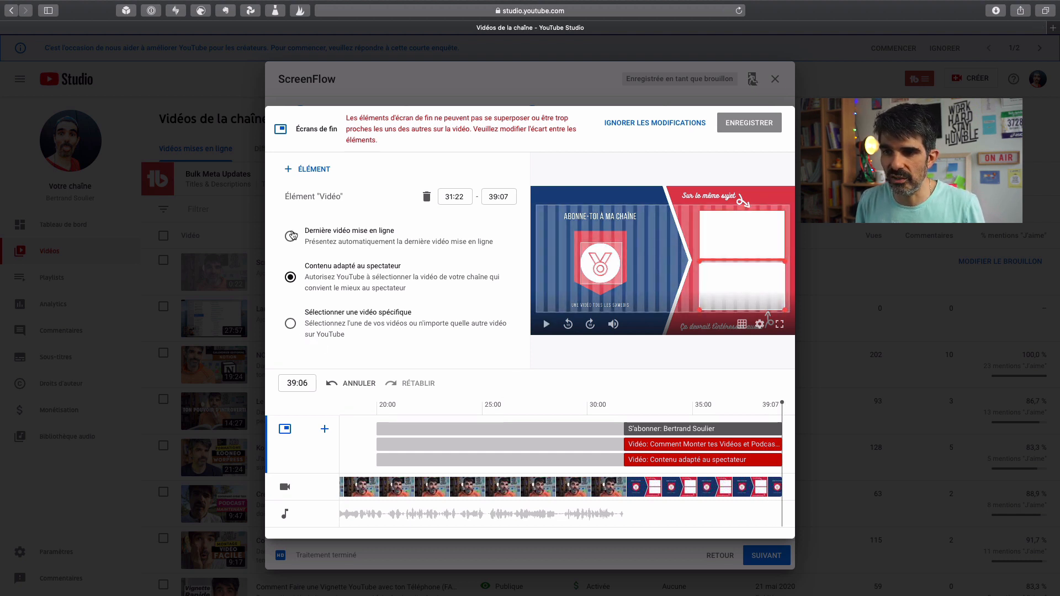
pyautogui.click(288, 176)
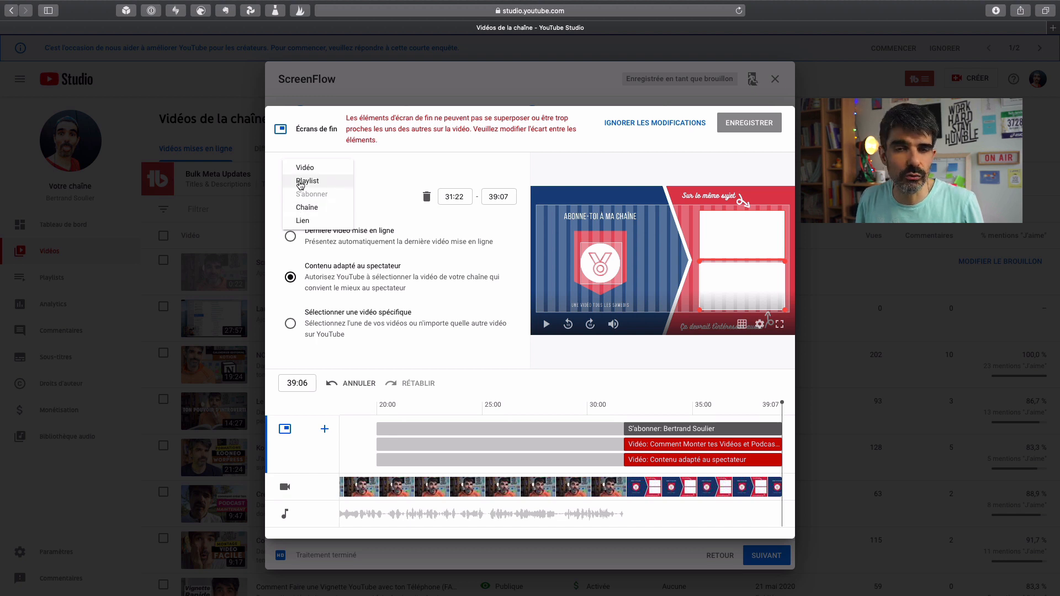
pyautogui.click(656, 350)
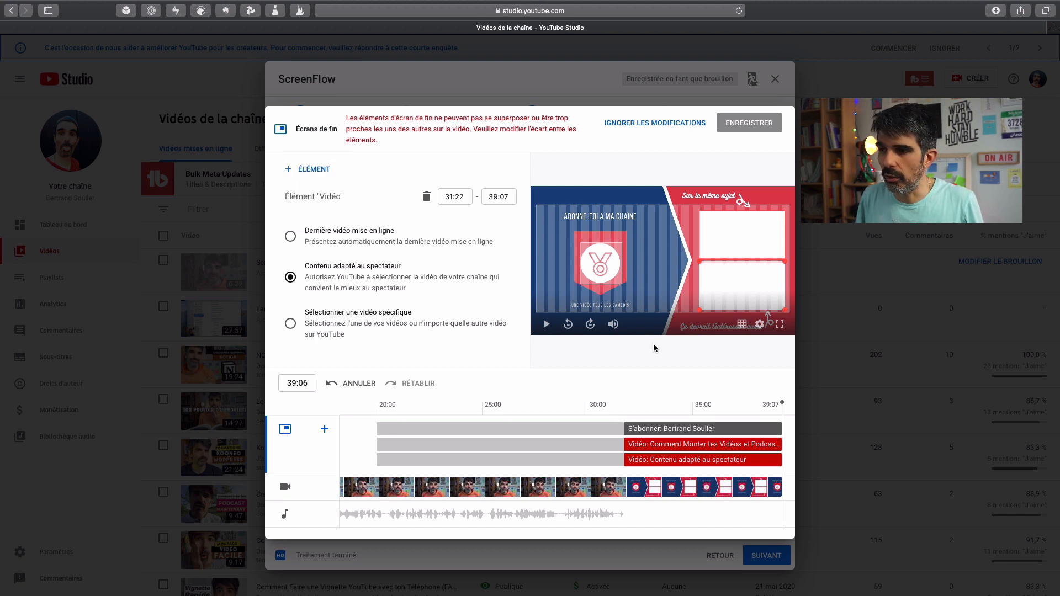
# Replace the specific video on the upper white box with the playlist "Tutoriaux création de contenu" starting at 31:22, and save the end screen
pyautogui.click(737, 239)
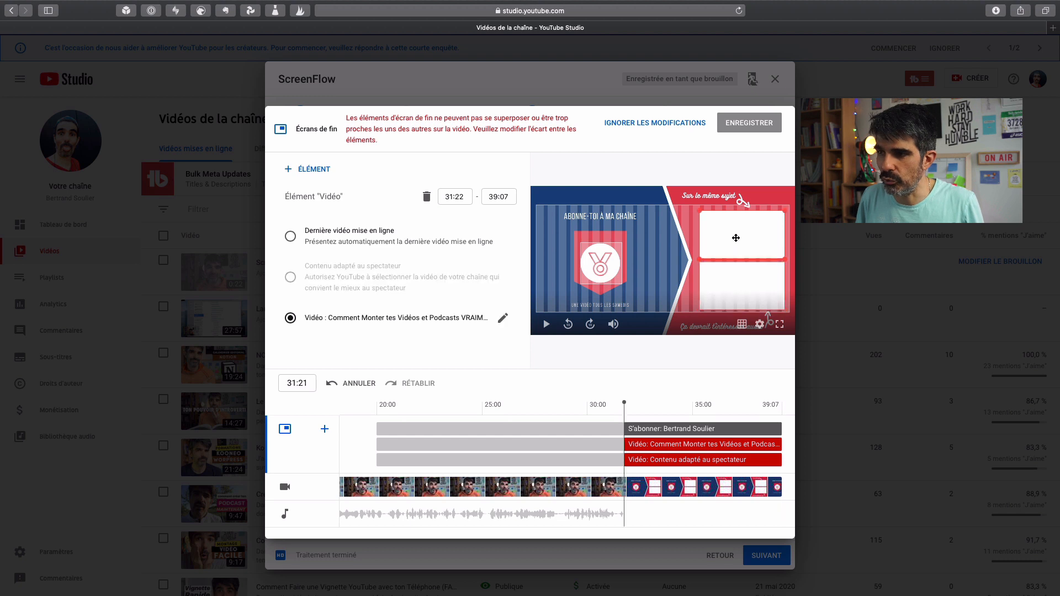
pyautogui.press('BackSpace')
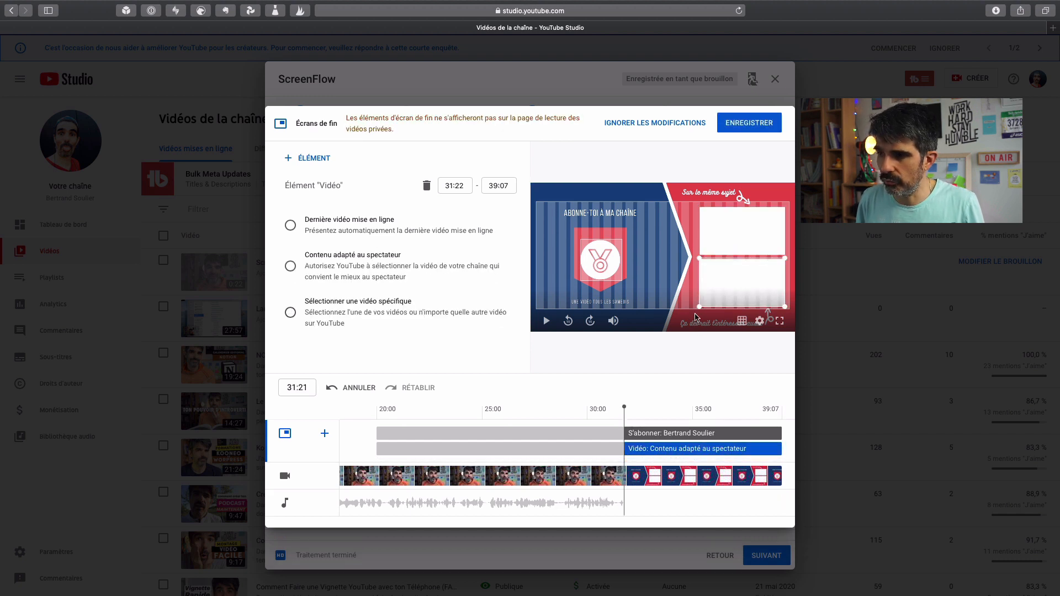
pyautogui.click(307, 158)
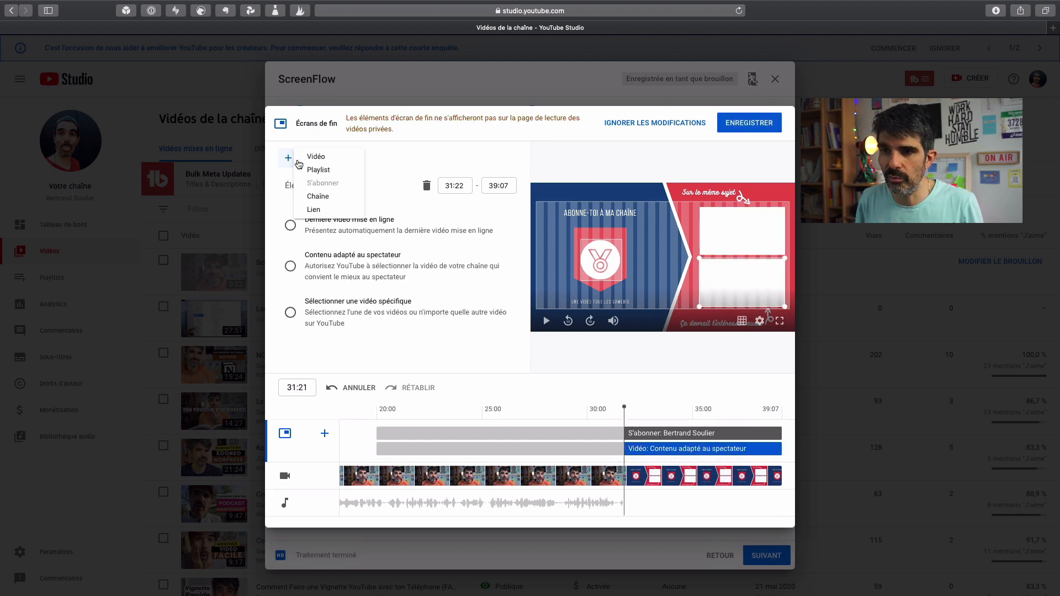
pyautogui.click(317, 171)
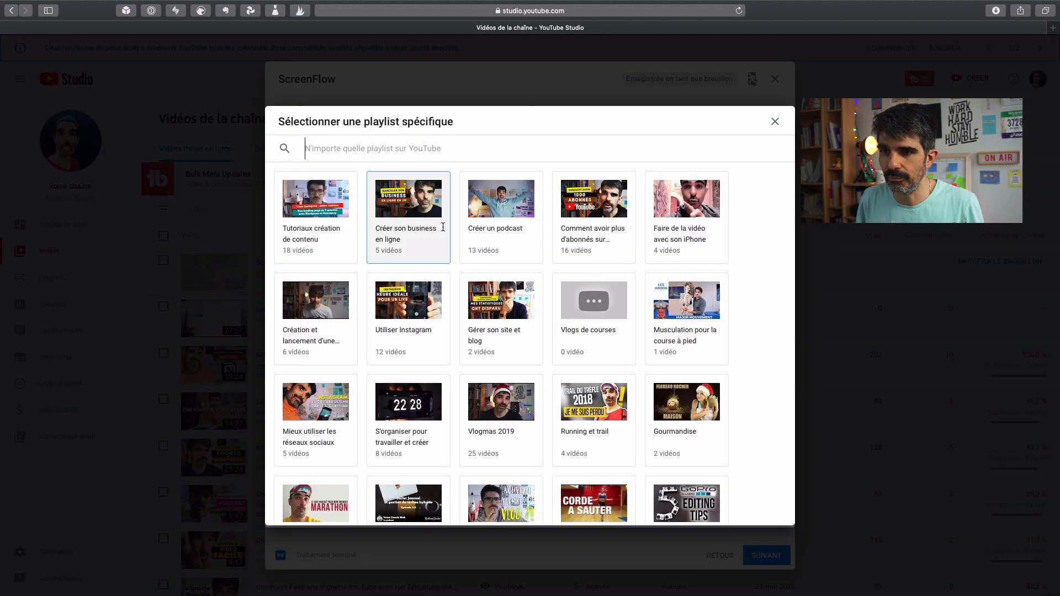
pyautogui.click(313, 211)
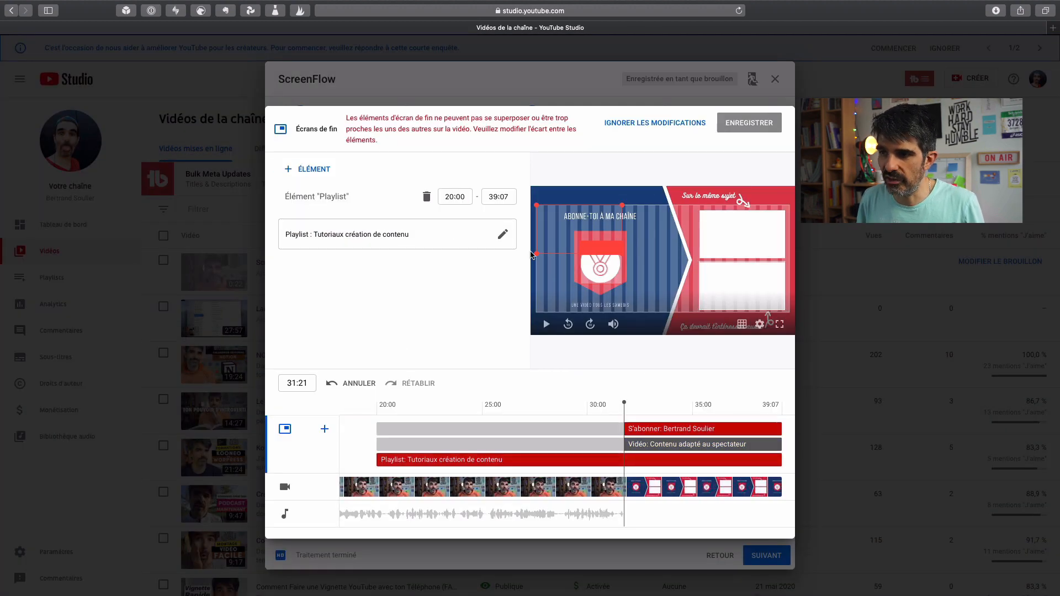
pyautogui.moveTo(687, 240); pyautogui.dragTo(711, 235)
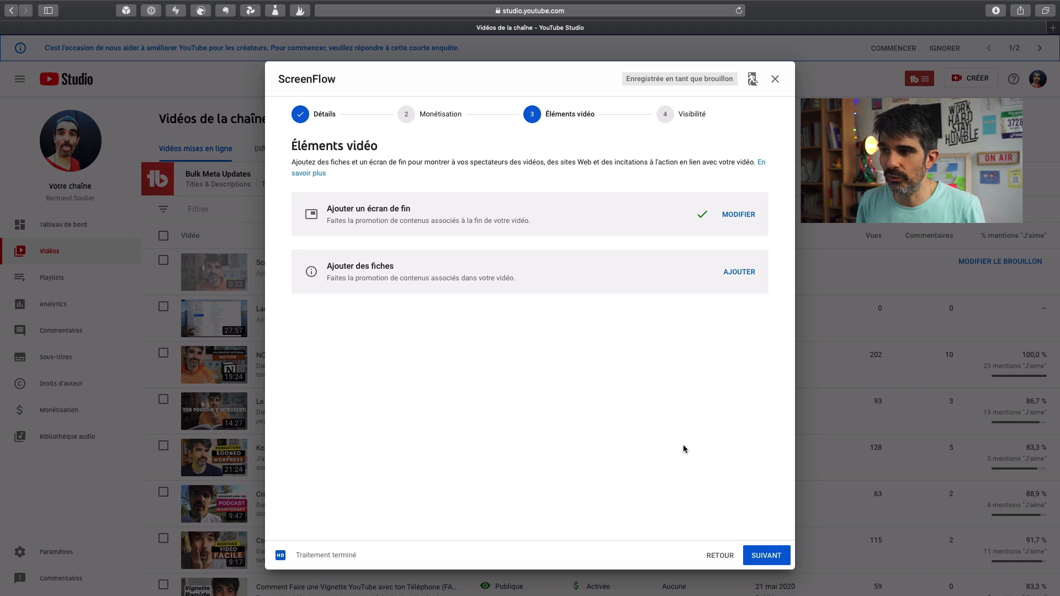
# Check the outro in the visibility step's video preview and save the video as "Non répertoriée"
pyautogui.click(770, 548)
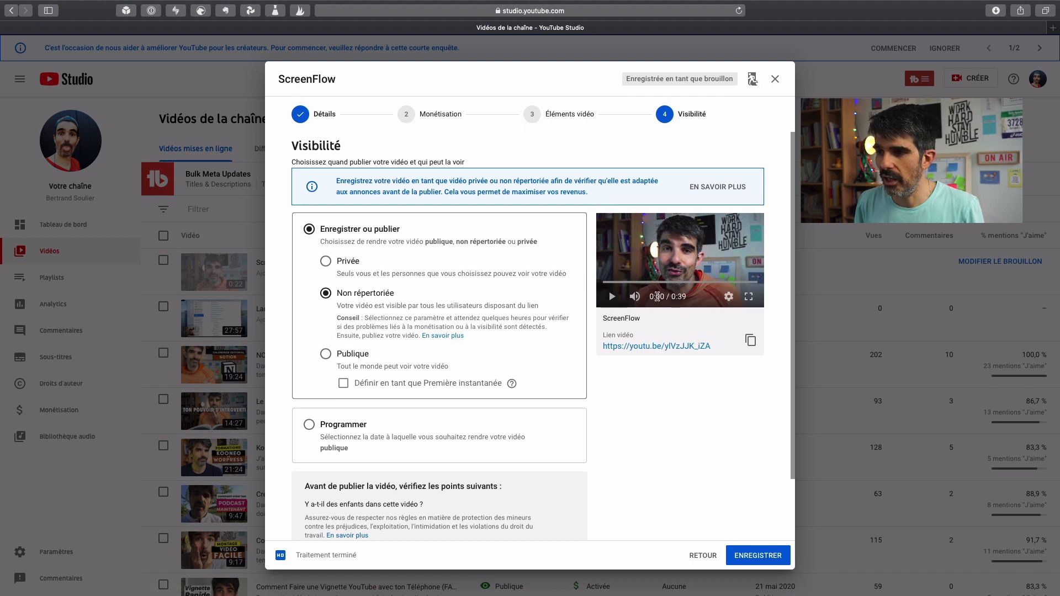
pyautogui.click(741, 283)
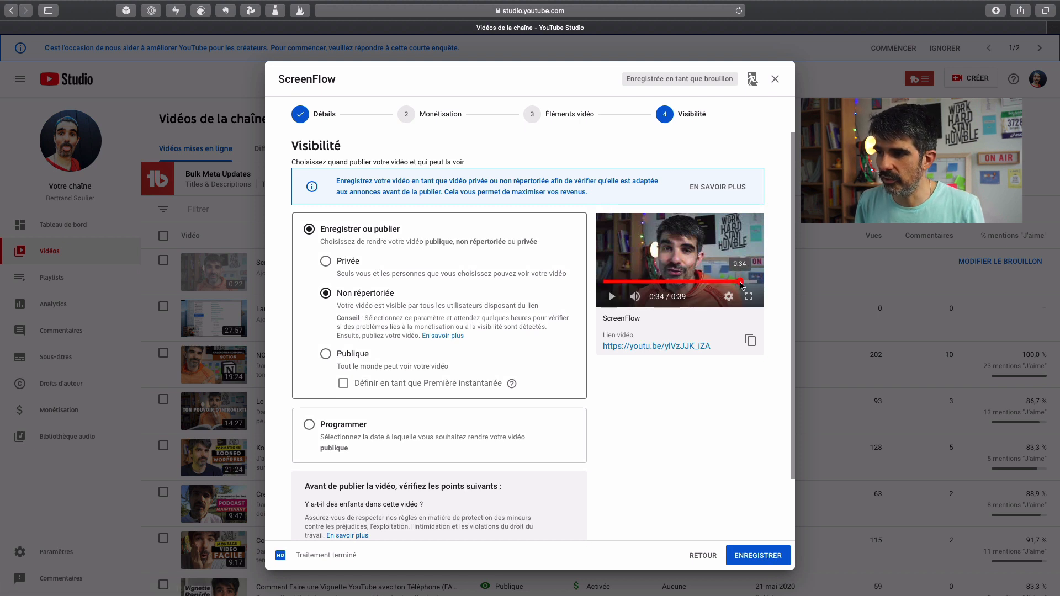
pyautogui.click(723, 283)
pyautogui.moveTo(723, 283); pyautogui.dragTo(753, 284)
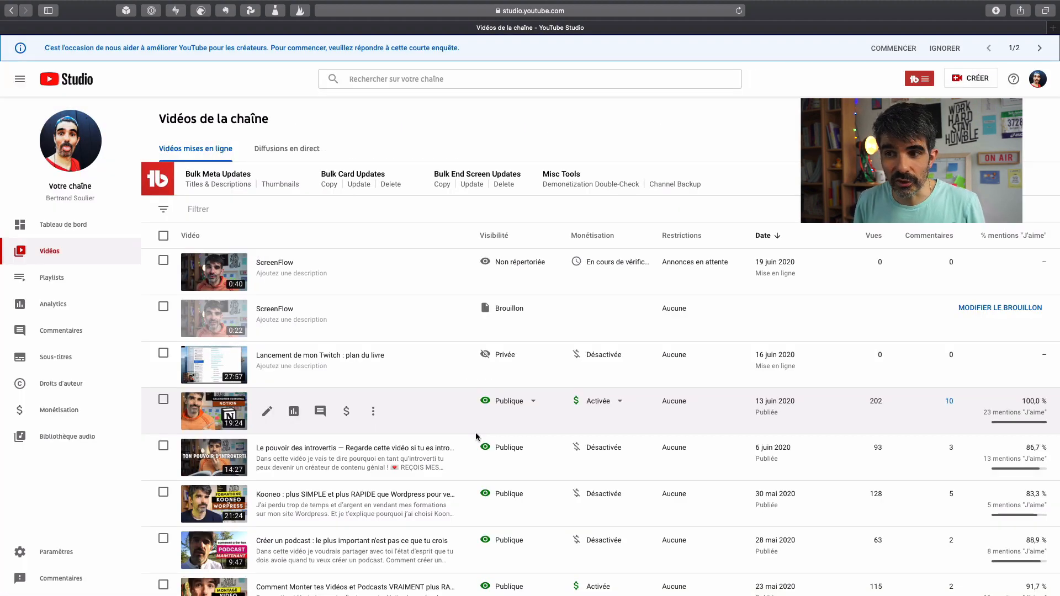
# Set the monetisation of the 0:40 ScreenFlow video to "Désactiver" and save the change
pyautogui.moveTo(614, 267)
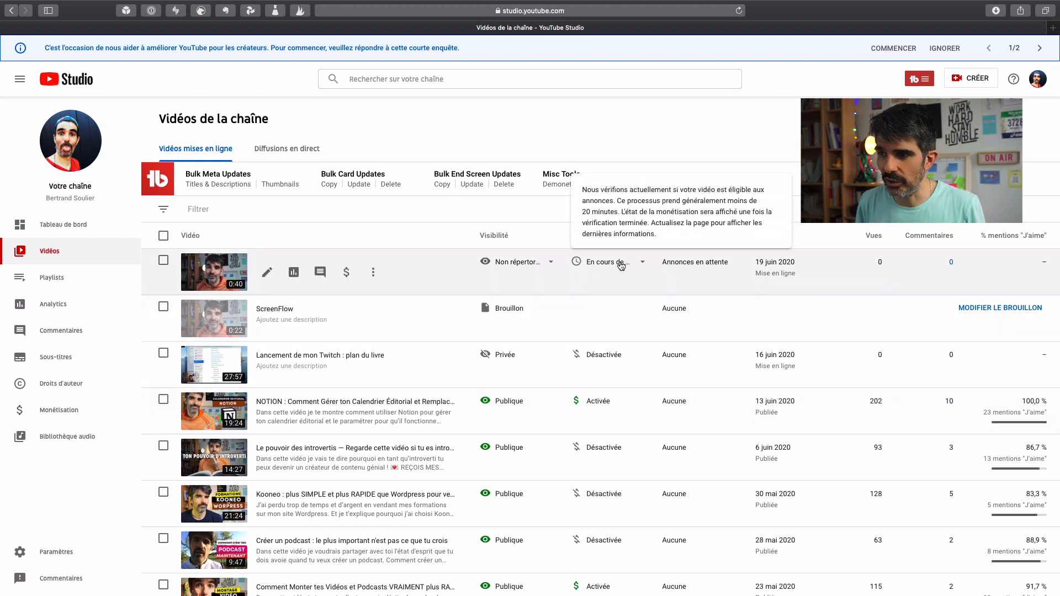
pyautogui.click(643, 263)
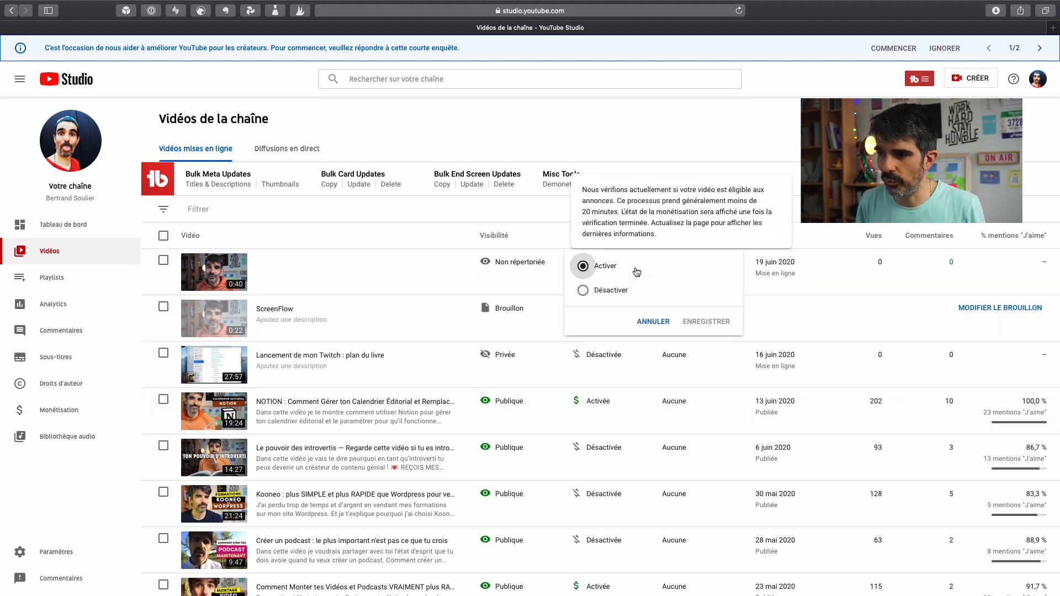
pyautogui.click(606, 292)
pyautogui.click(707, 325)
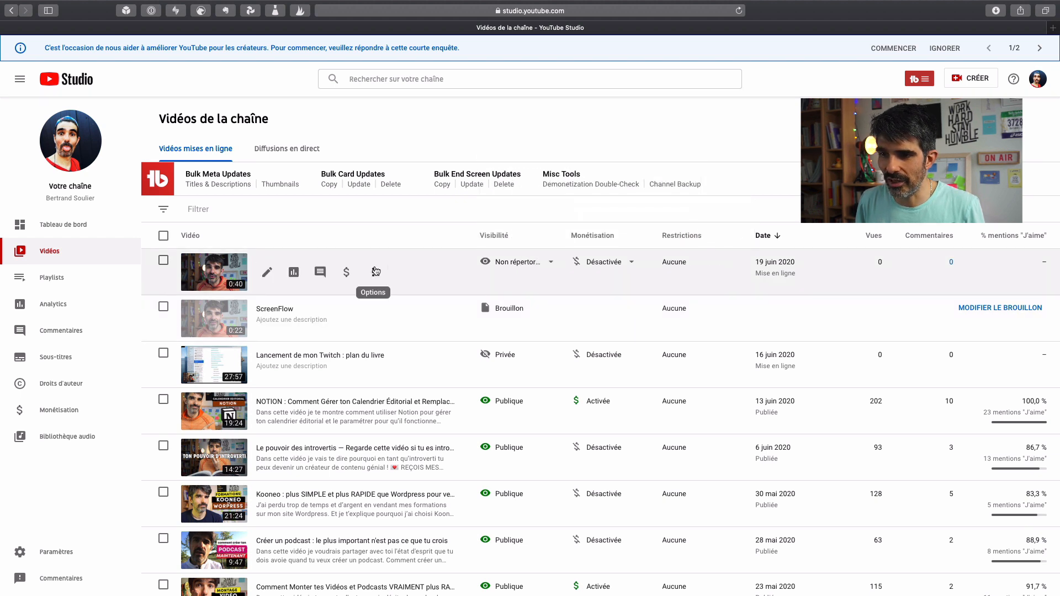
# Open the unlisted ScreenFlow video on YouTube and play its outro from about 0:32 to check the end-screen elements
pyautogui.click(376, 272)
pyautogui.click(324, 292)
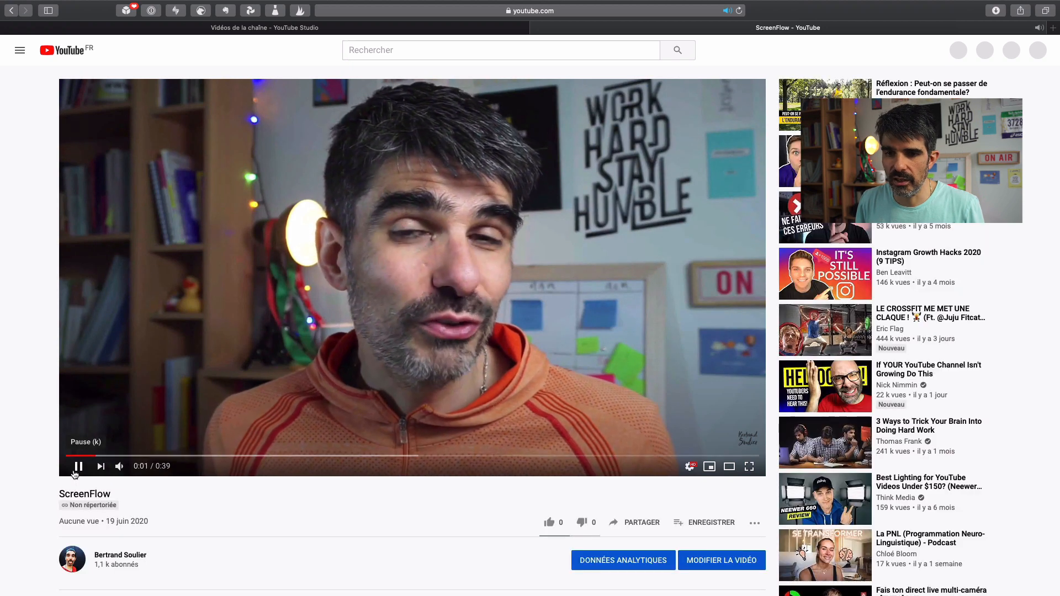
pyautogui.click(79, 466)
pyautogui.click(82, 468)
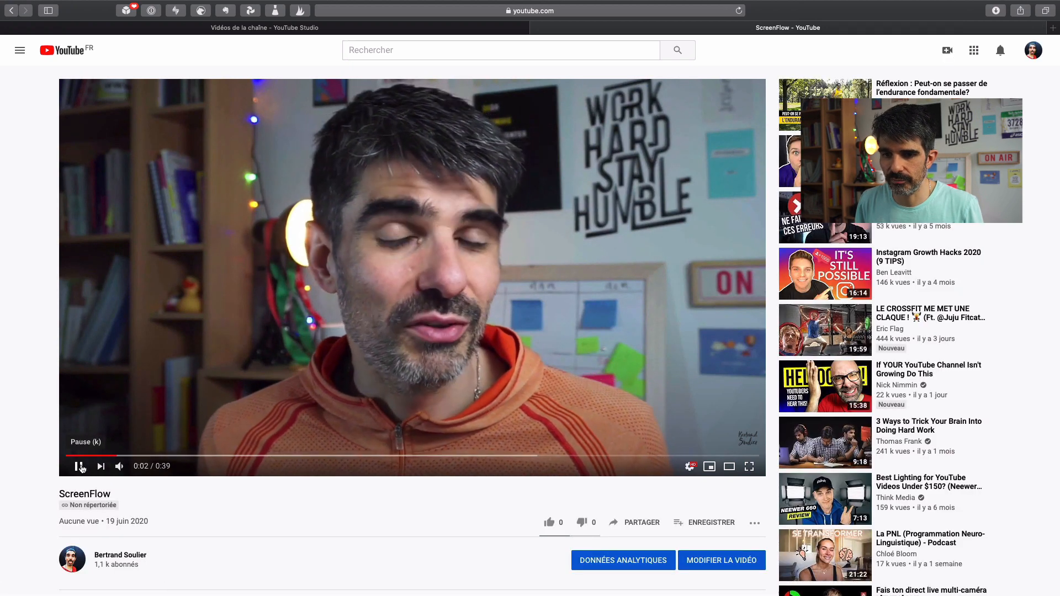
pyautogui.click(81, 468)
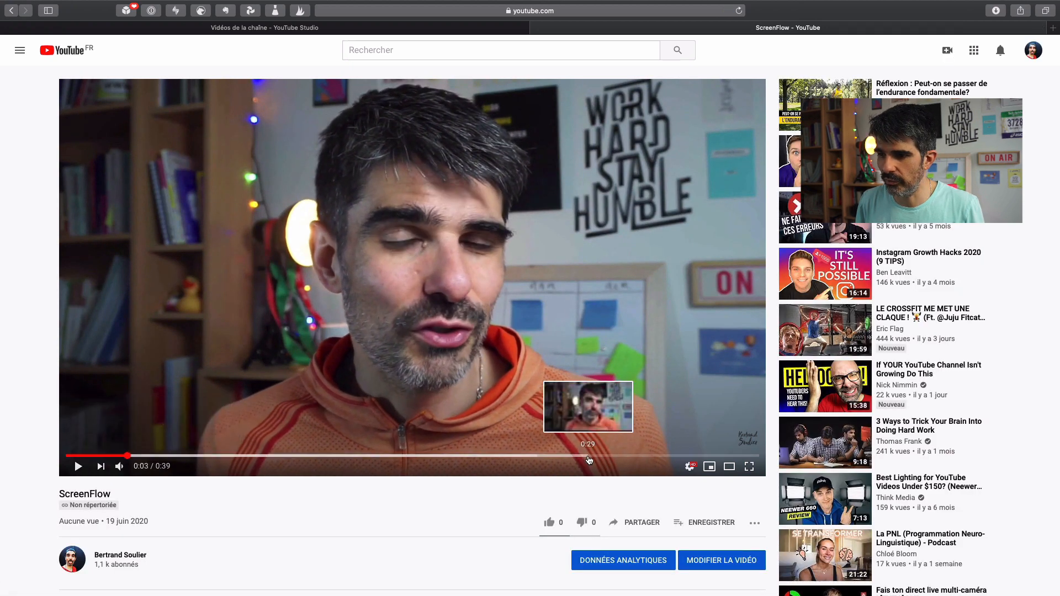
pyautogui.click(644, 457)
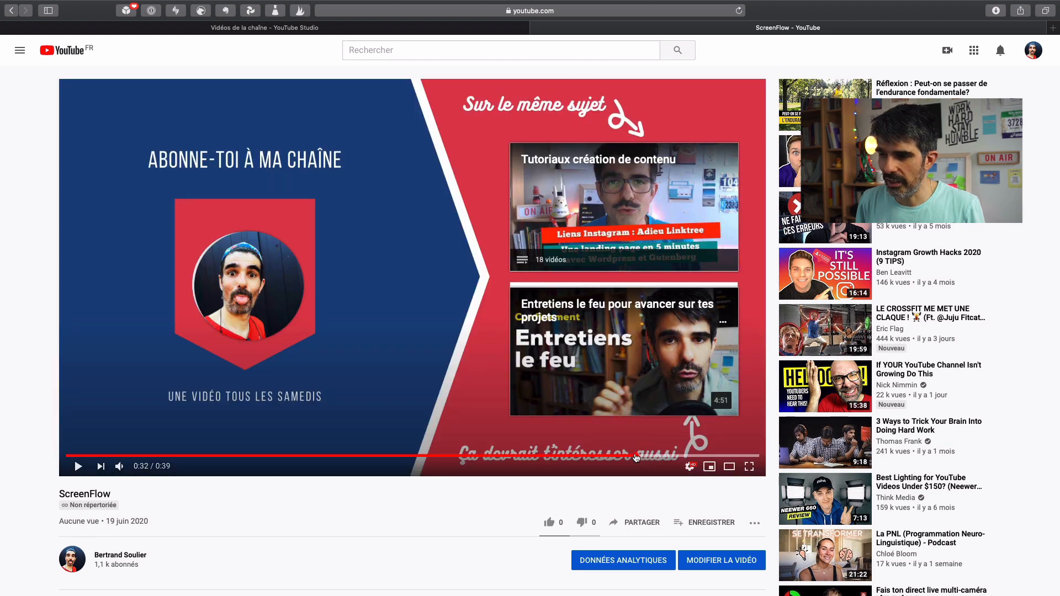
pyautogui.click(620, 457)
pyautogui.click(78, 466)
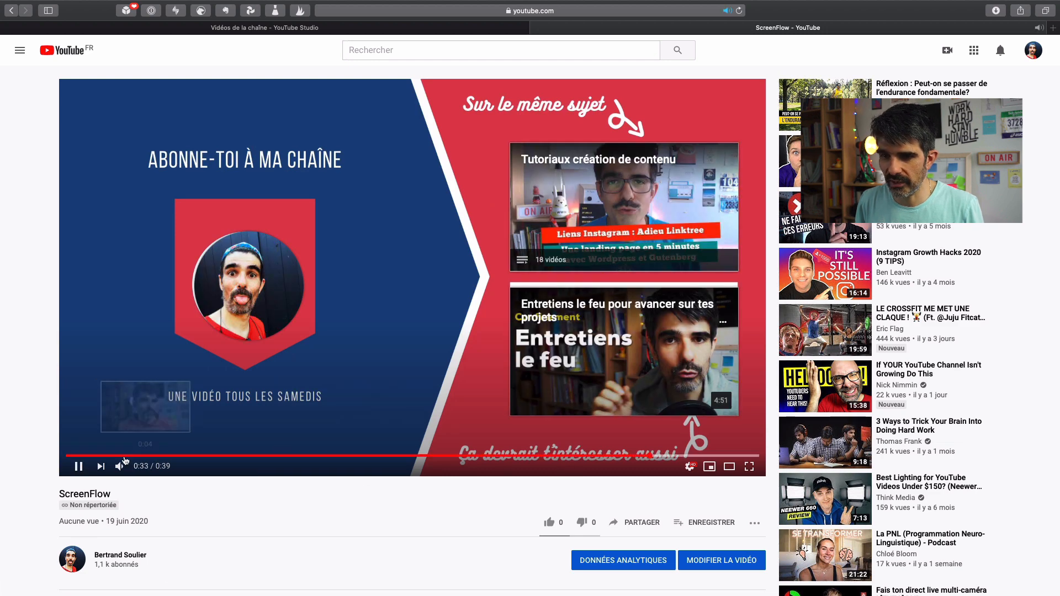
pyautogui.click(77, 467)
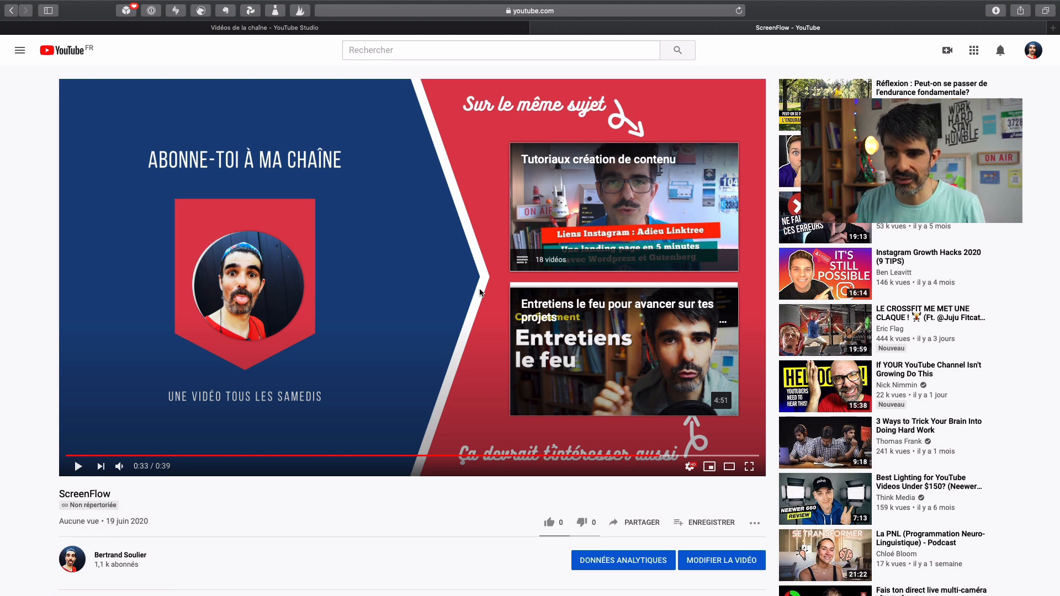
# Back in YouTube Studio, edit the unlisted video's end screen to nudge the lower video element slightly upwards, and save it
pyautogui.click(295, 29)
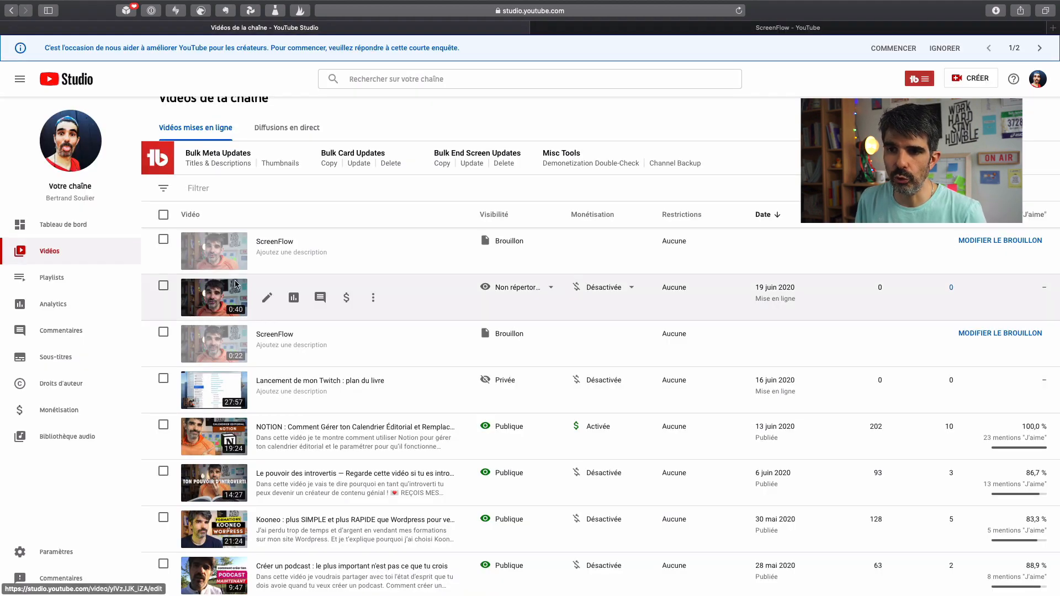
pyautogui.click(268, 297)
pyautogui.scroll(-3, 646, 420)
pyautogui.click(600, 397)
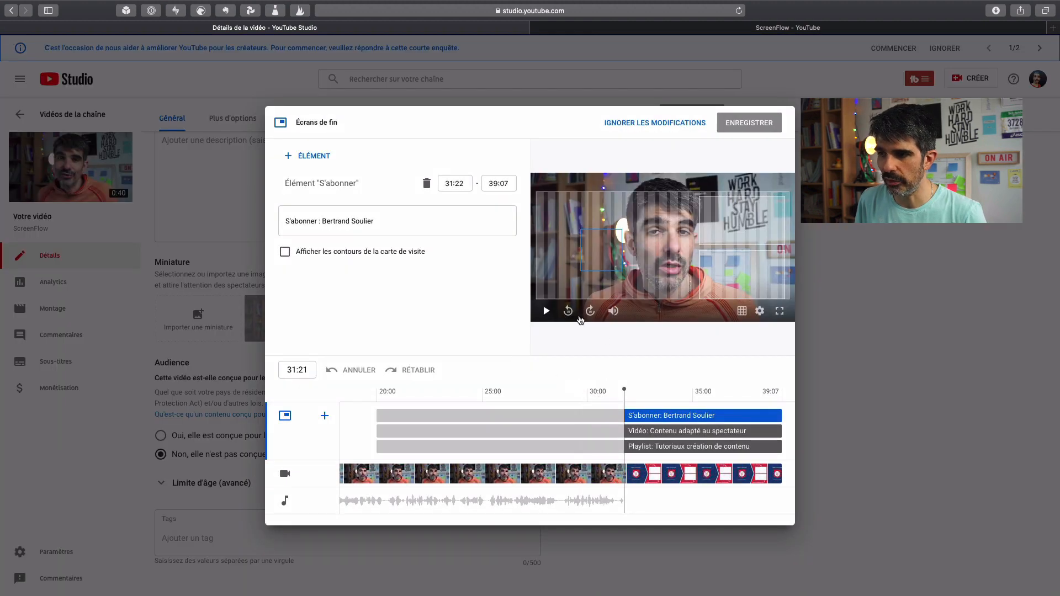
pyautogui.click(671, 431)
pyautogui.moveTo(716, 289); pyautogui.dragTo(717, 283)
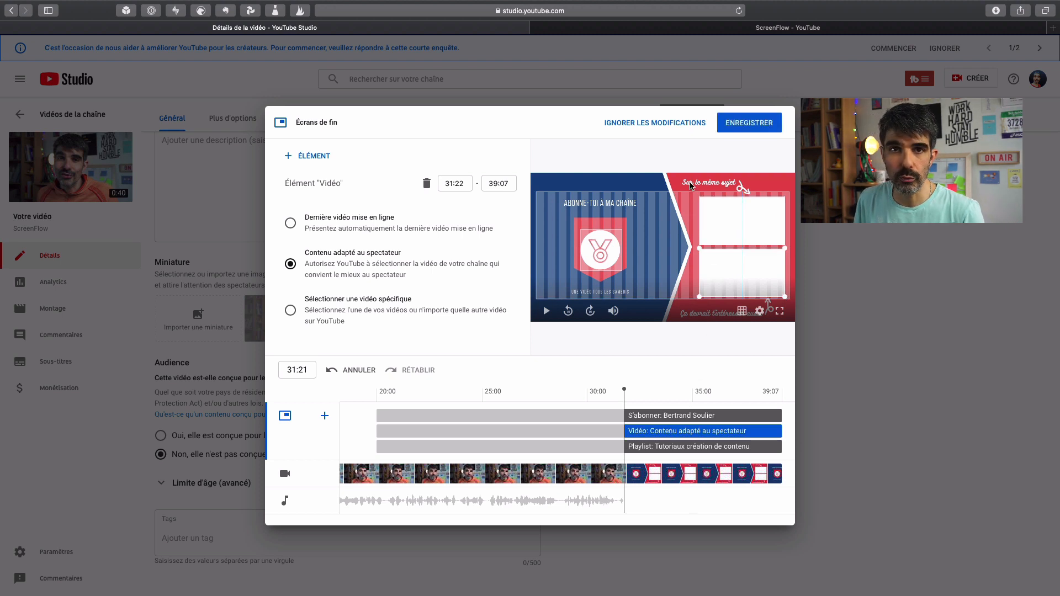
pyautogui.click(750, 122)
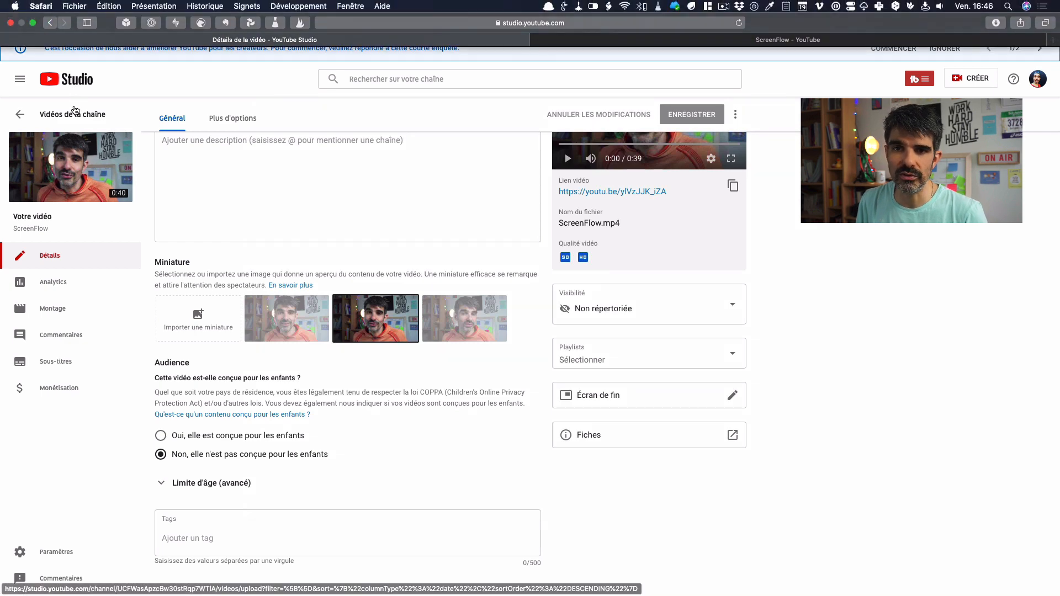
# Return to the channel's videos and open the newest ScreenFlow draft at its "Éléments vidéo" stage
pyautogui.click(73, 120)
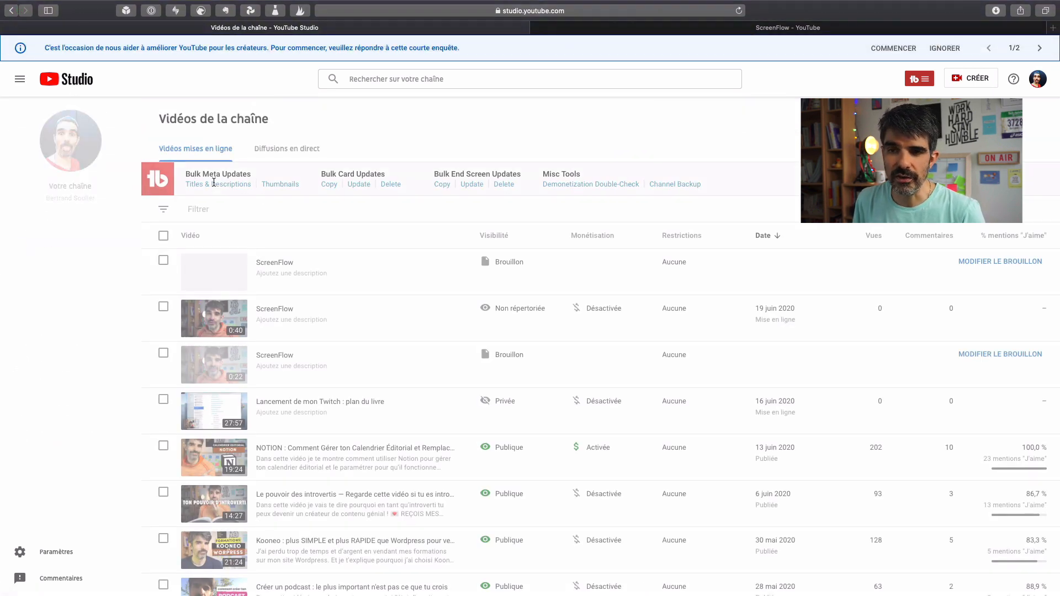
pyautogui.moveTo(279, 266)
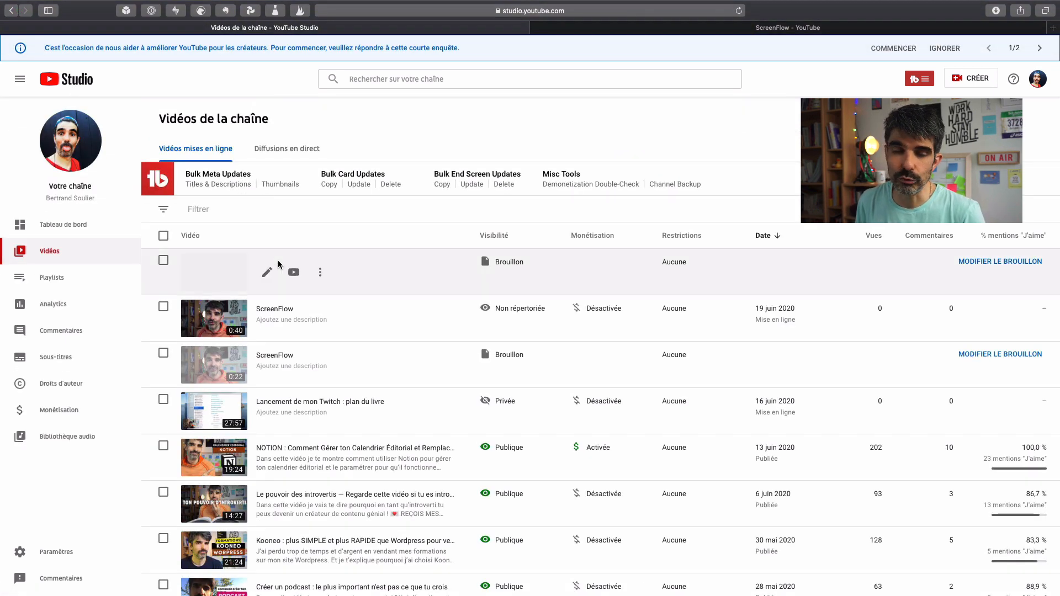
pyautogui.click(267, 272)
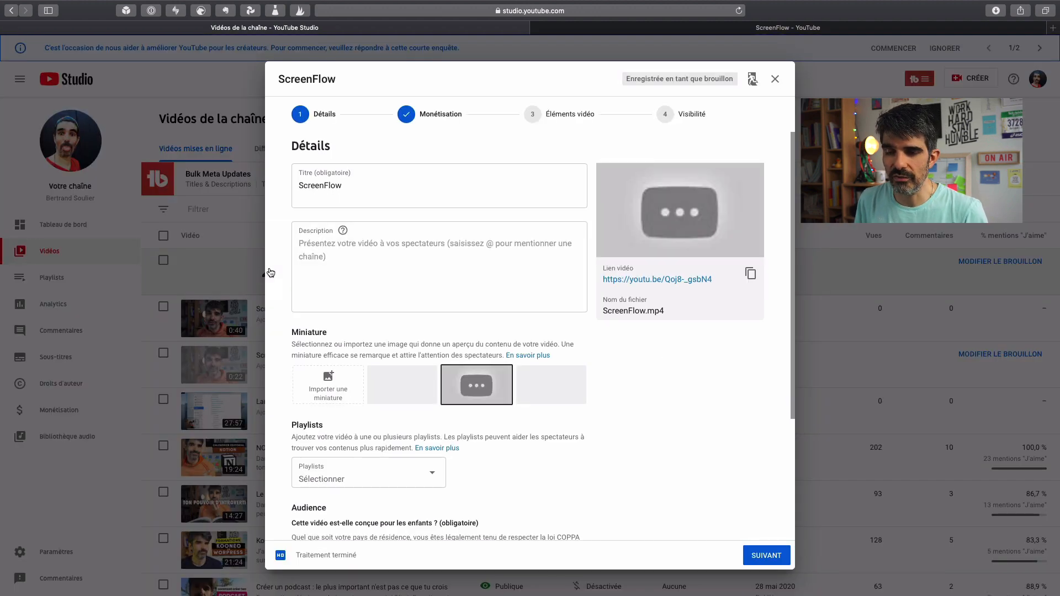
pyautogui.click(558, 116)
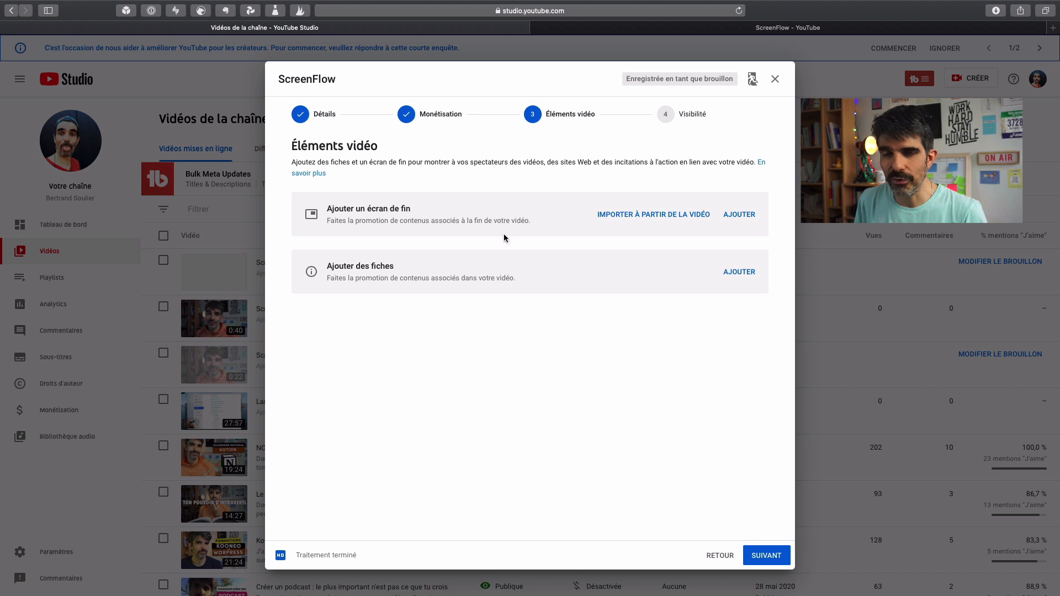
# Import the end screen from the first listed ScreenFlow video and inspect its subscribe and playlist elements at 31:21
pyautogui.click(643, 222)
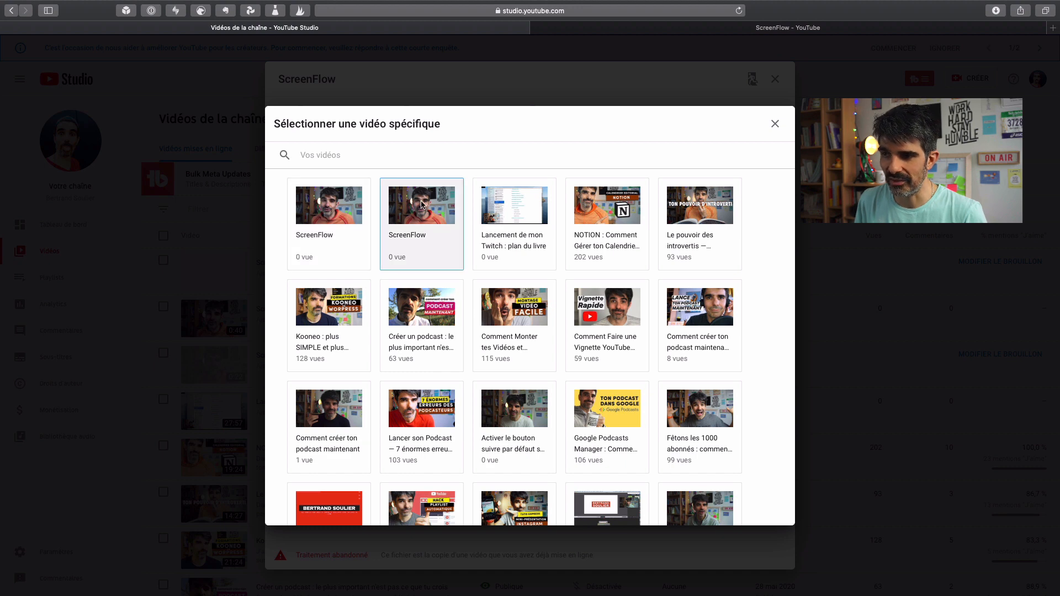
pyautogui.click(350, 194)
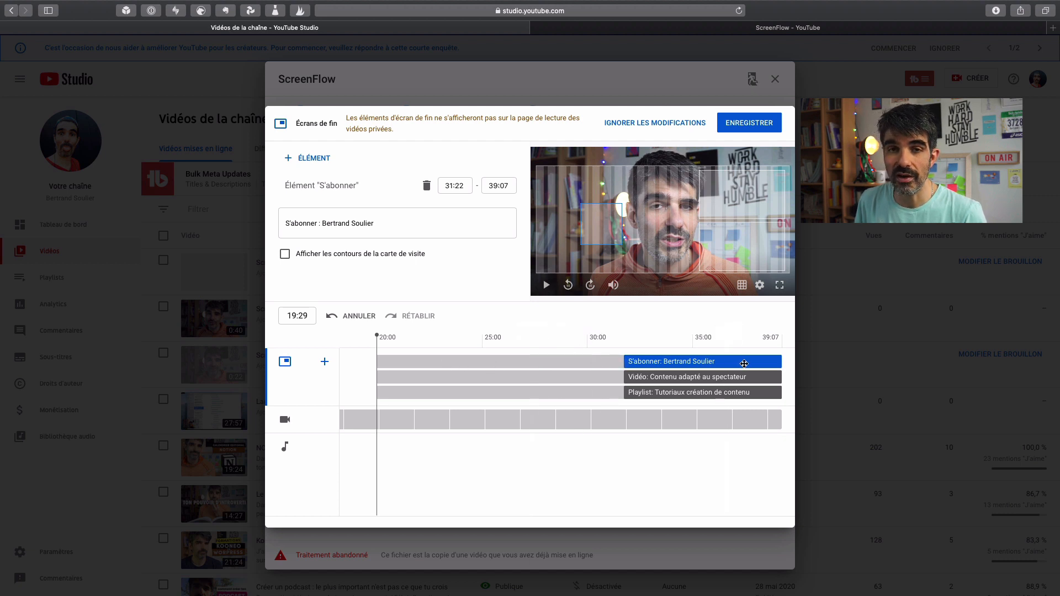
pyautogui.click(580, 364)
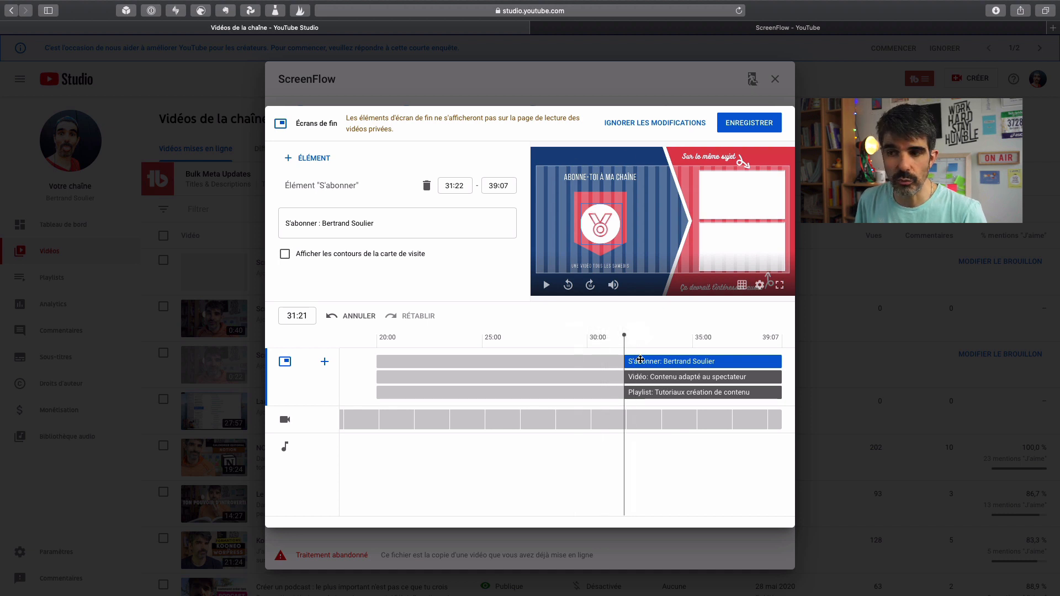
pyautogui.click(691, 393)
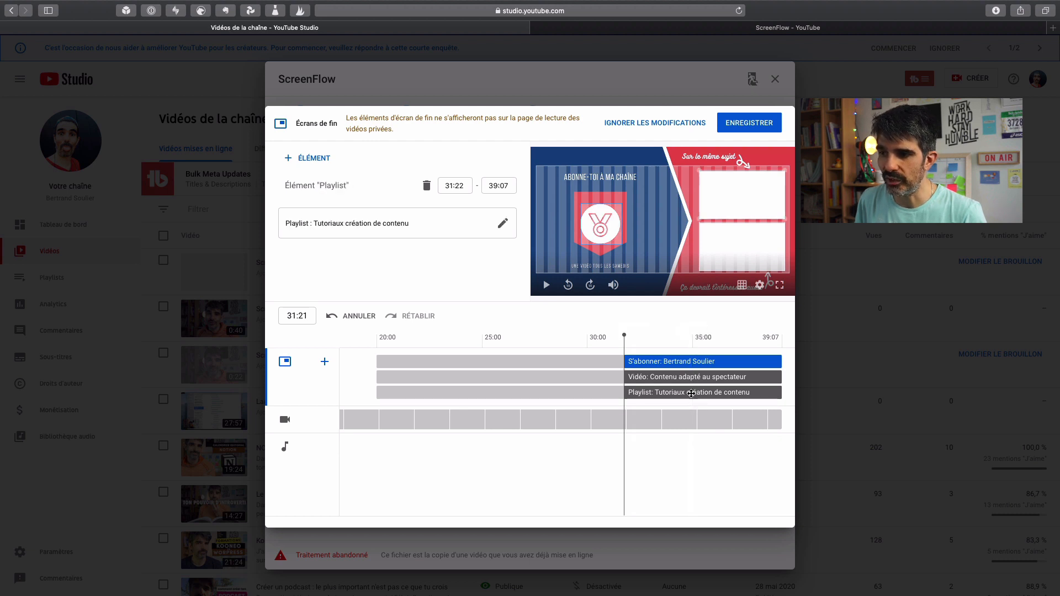